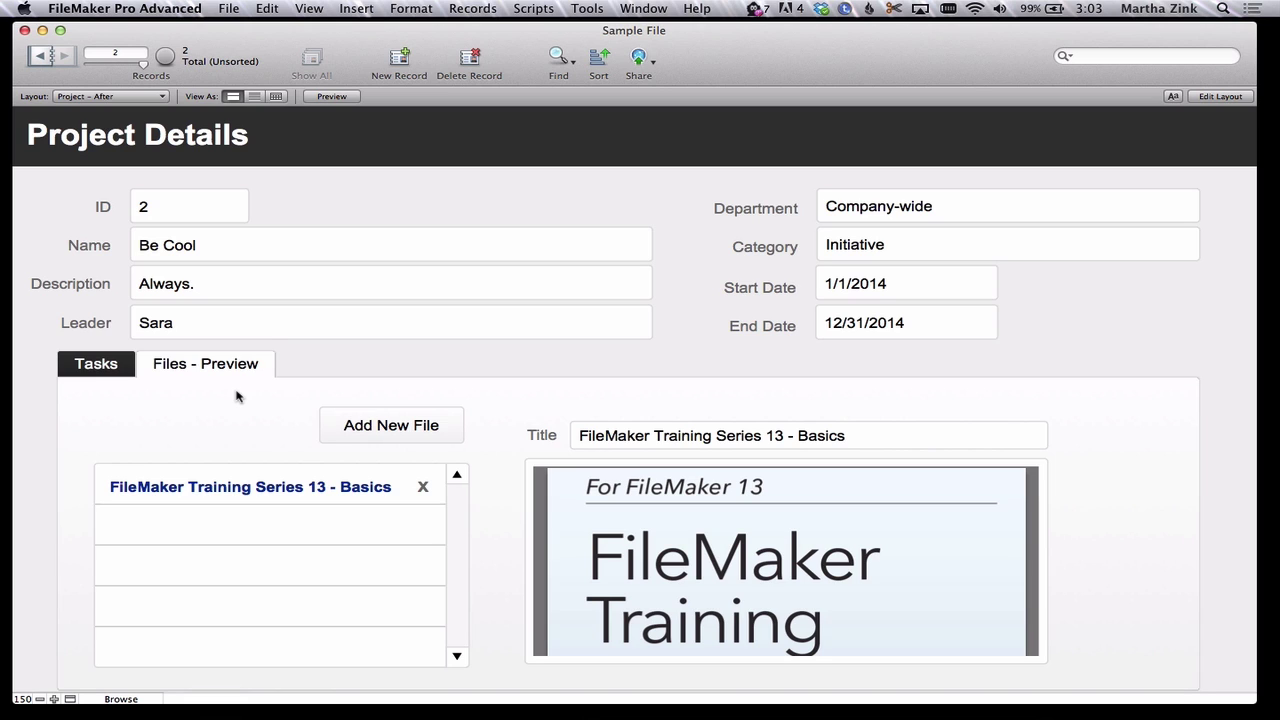
- Review the file-type choices for adding a new file, and browse the FileMaker Training Series 13 - Basics PDF in its preview
click(370, 430)
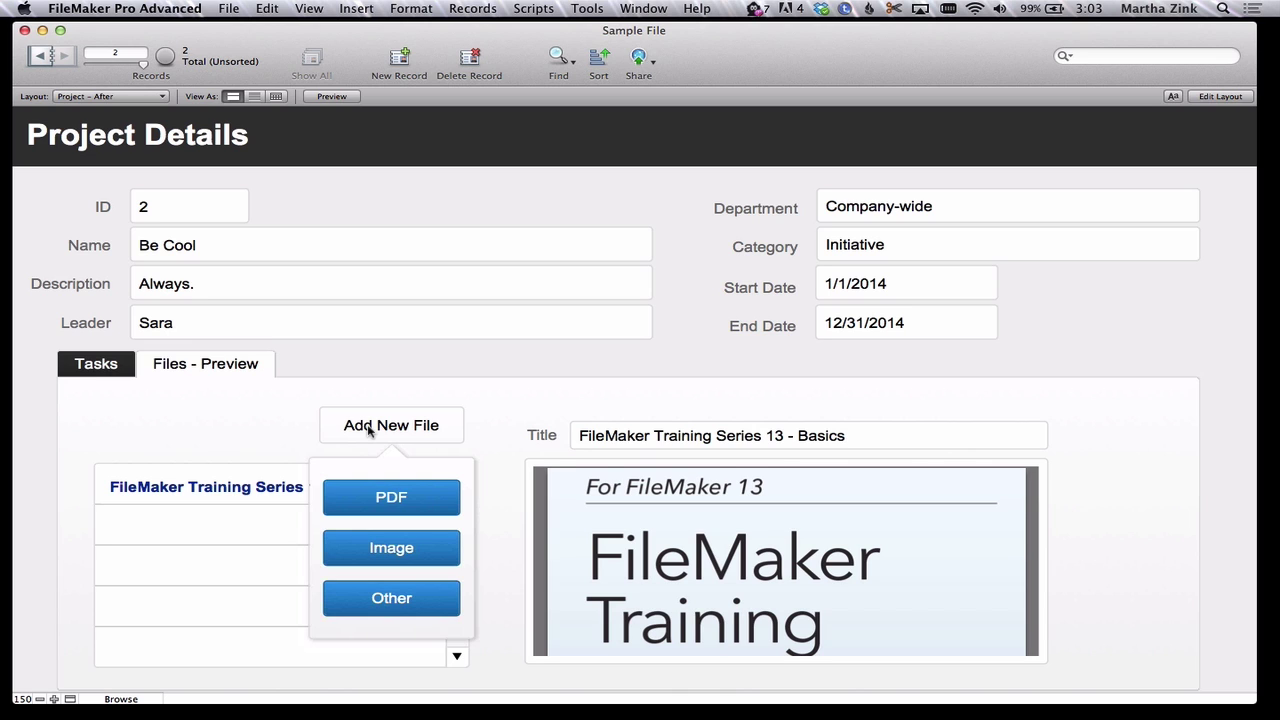
mouse_move(708, 540)
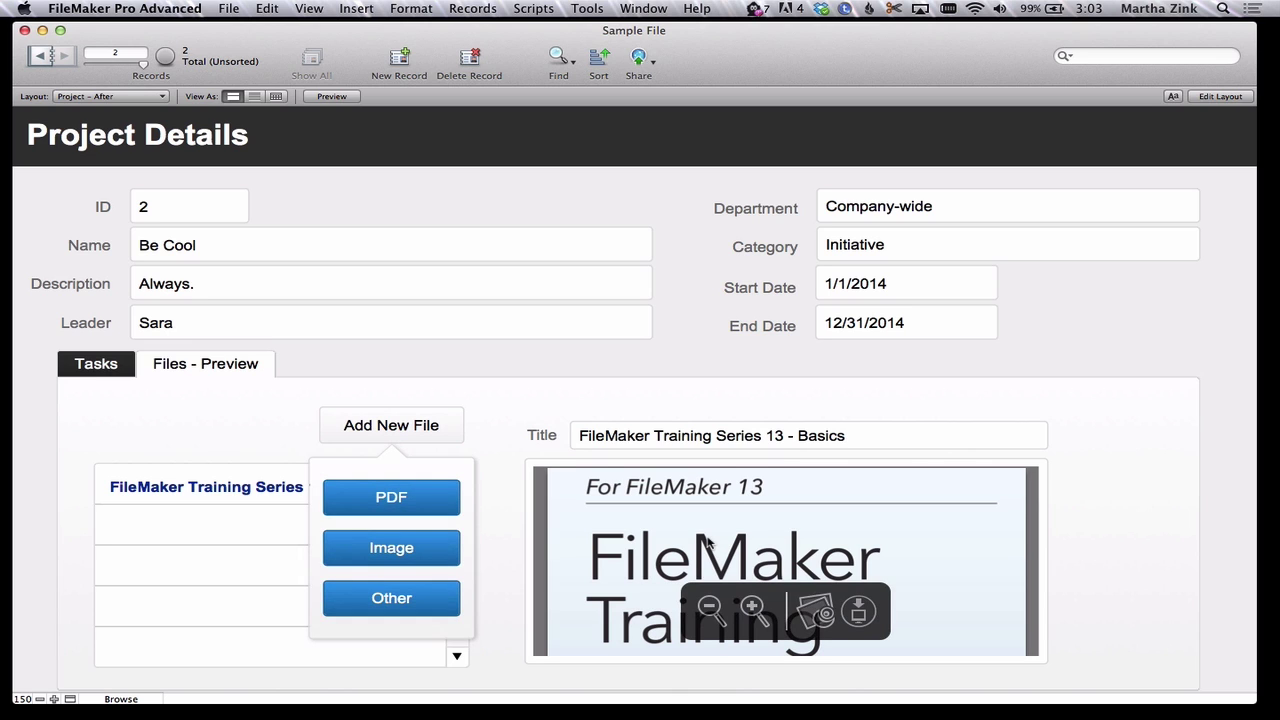
scroll(703, 541, down, 10)
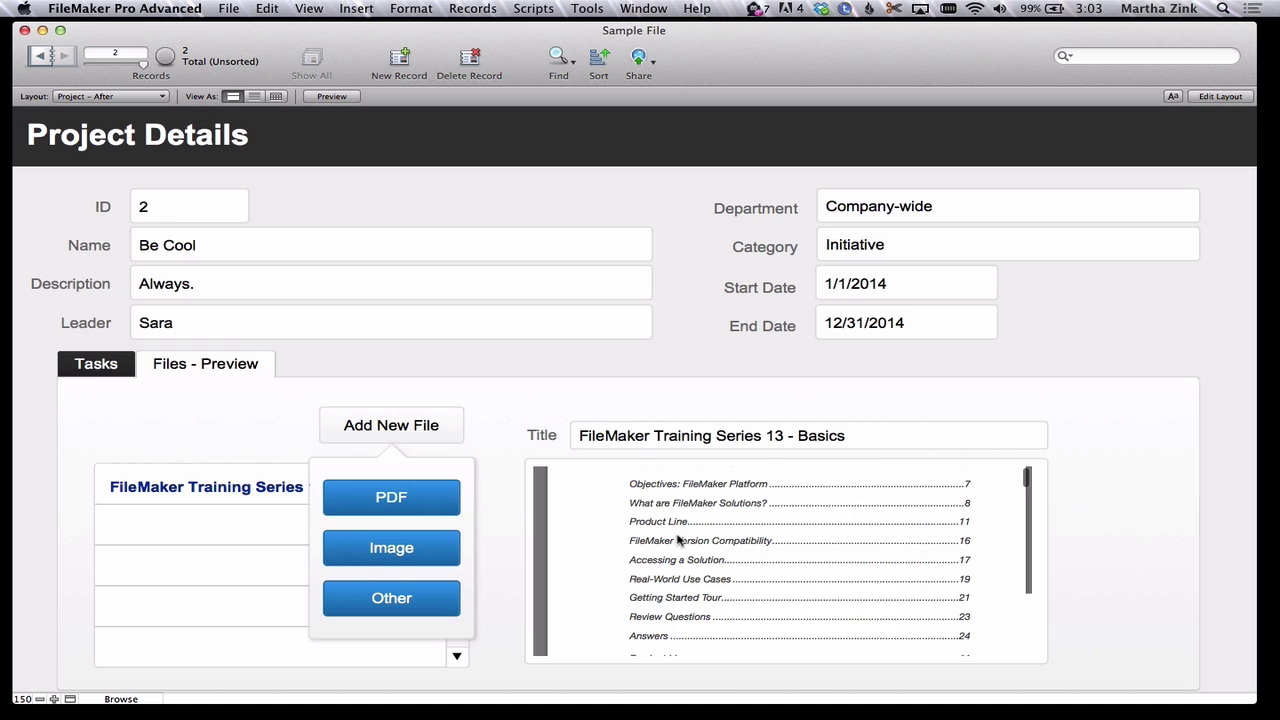
click(510, 499)
scroll(598, 492, up, 10)
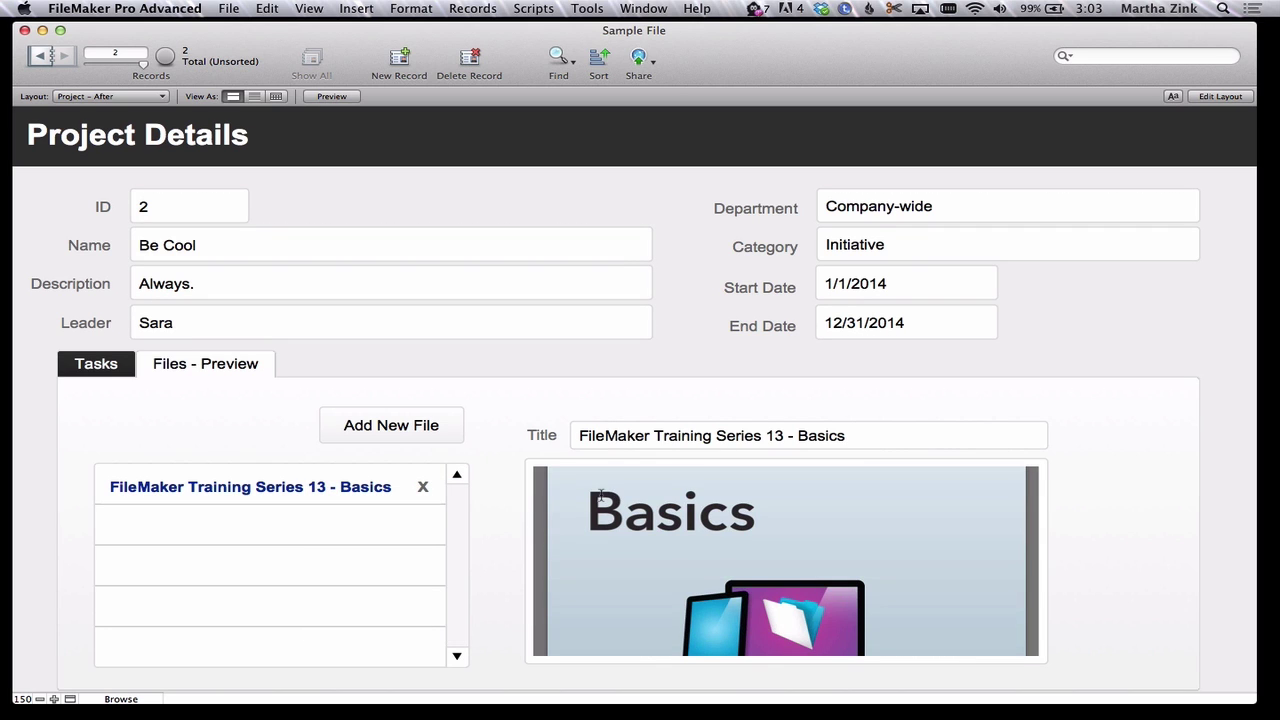
scroll(600, 494, down, 1)
scroll(600, 492, down, 10)
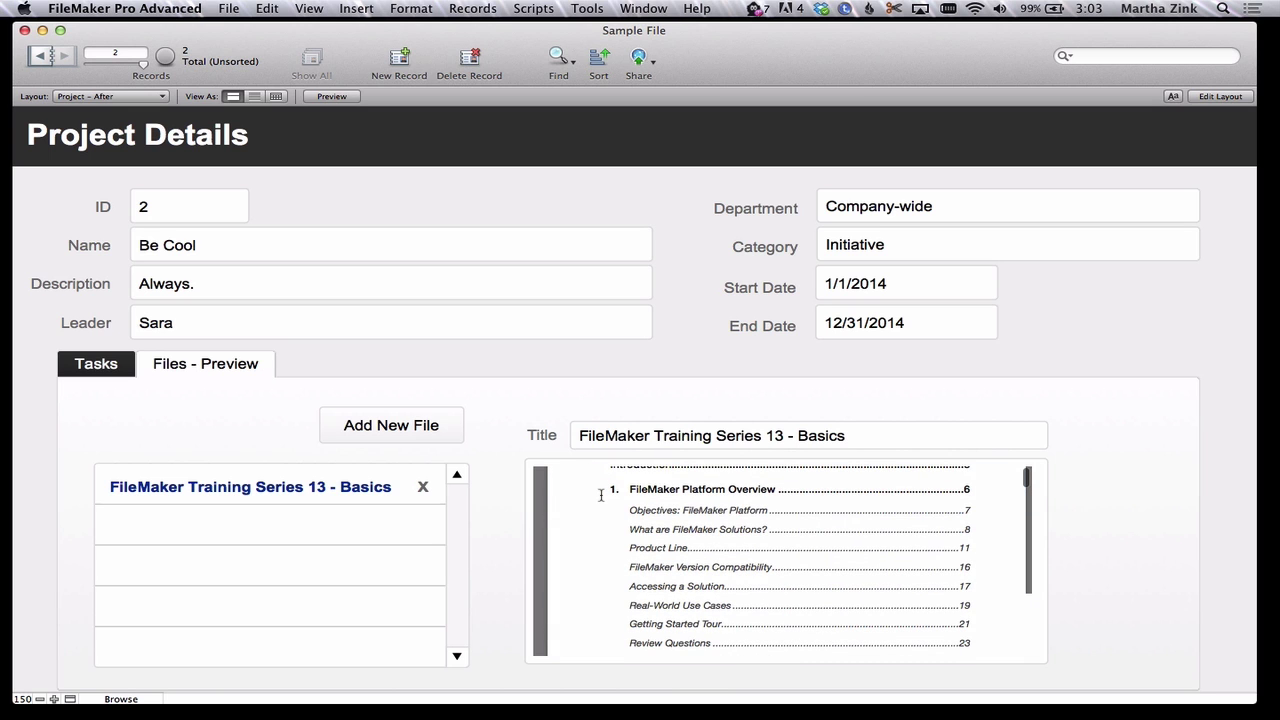
scroll(601, 494, down, 8)
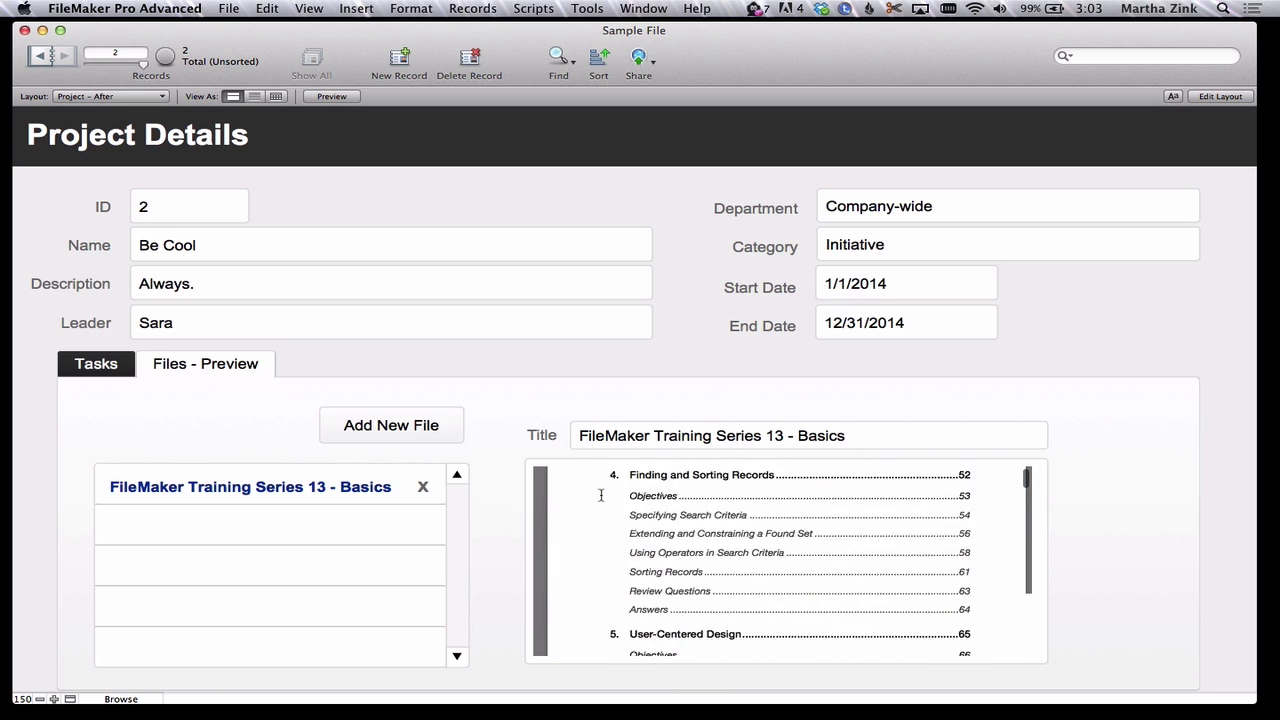
scroll(601, 493, up, 10)
- Add the image monsters 2.jpg from the Desktop as a new project file and title it Monster 2
click(391, 425)
click(393, 548)
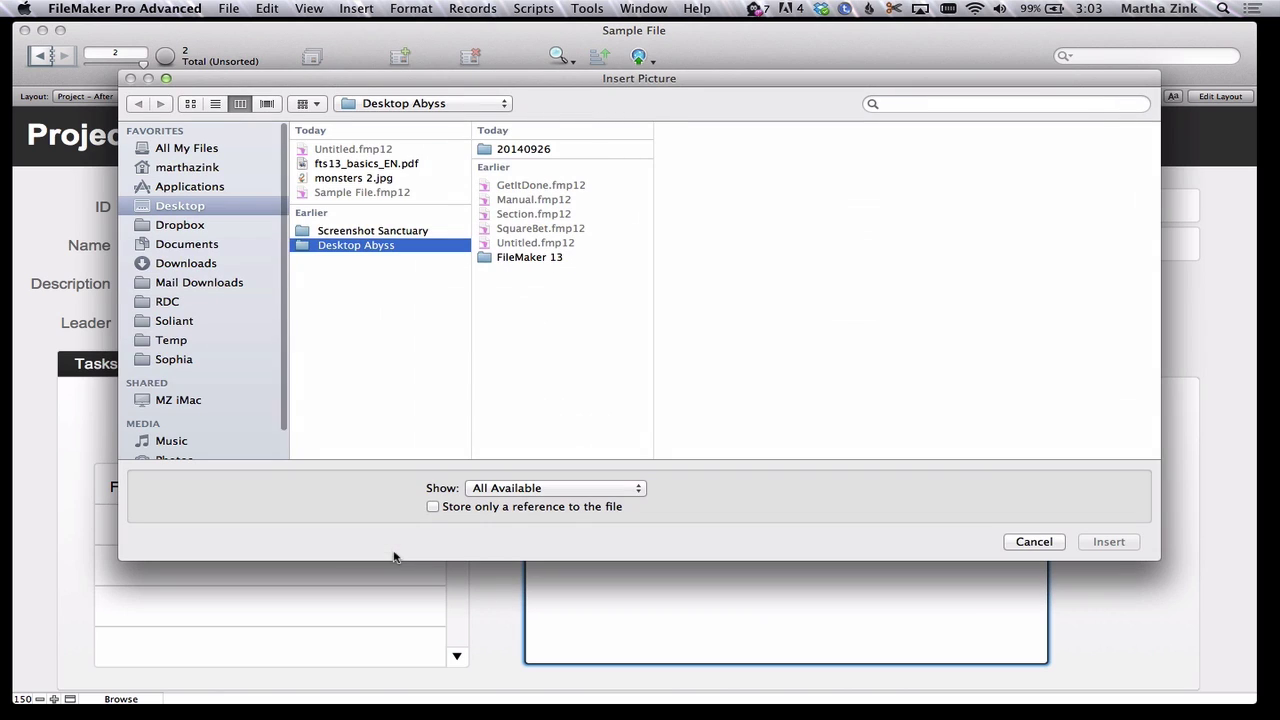
click(353, 178)
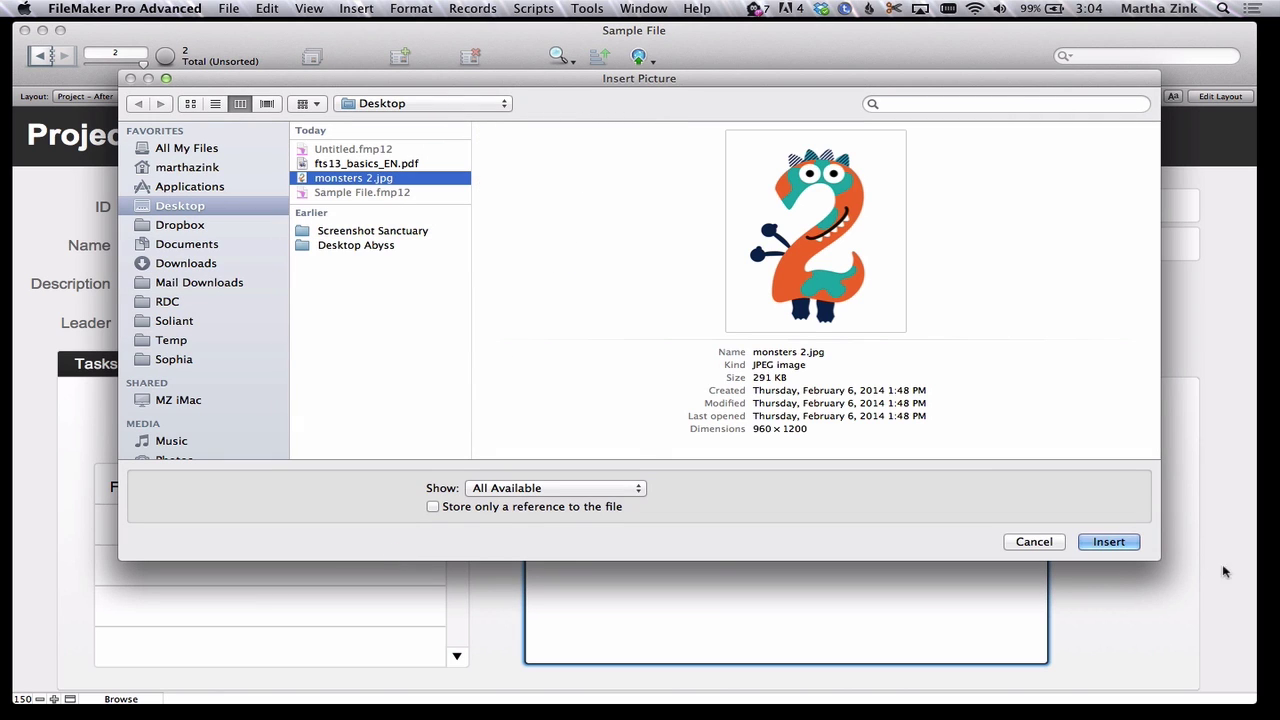
click(1109, 542)
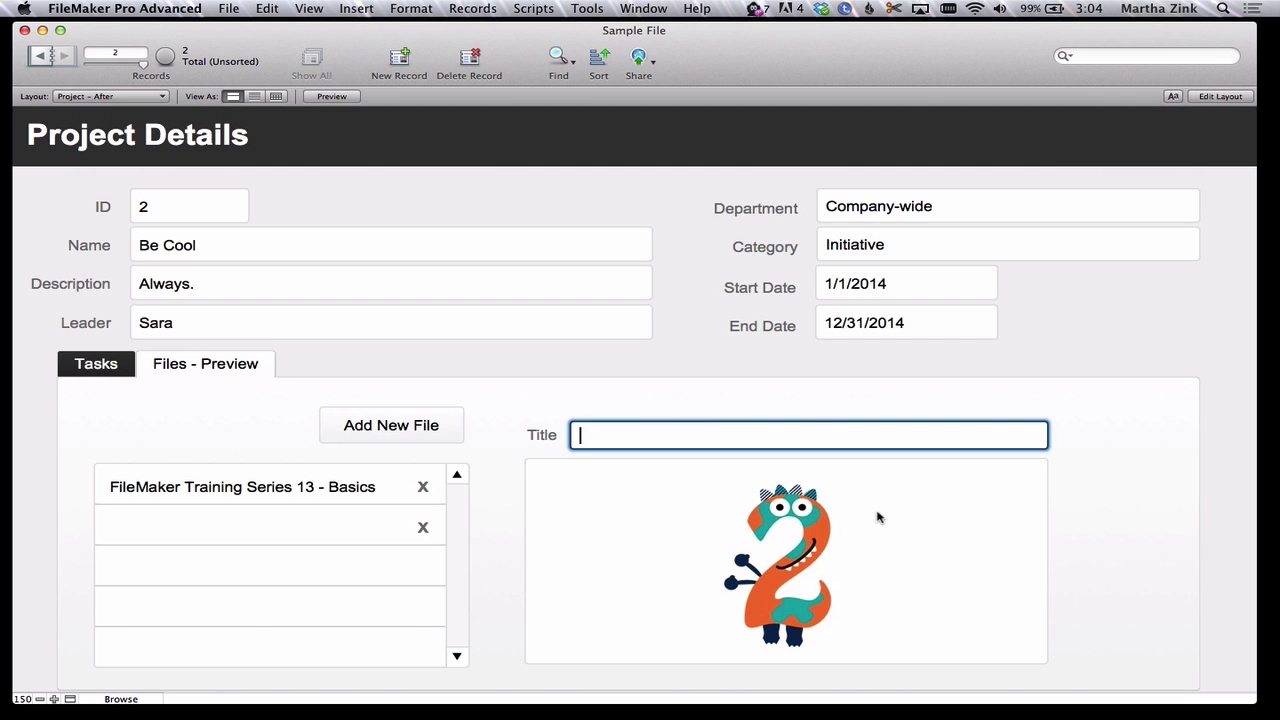
text(Monsters)
key(BackSpace)
text(2)
click(1090, 484)
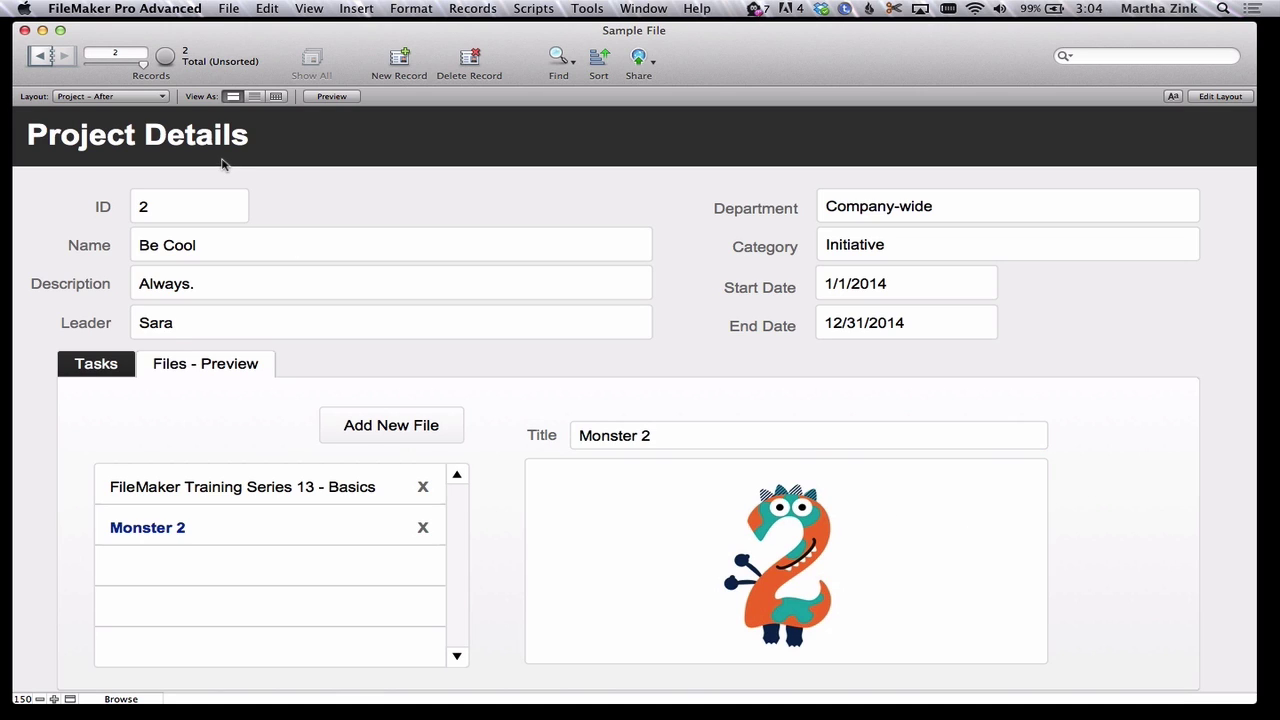
- Preview the FileMaker Training Series 13 - Basics file, then return to the Monster 2 preview
click(152, 492)
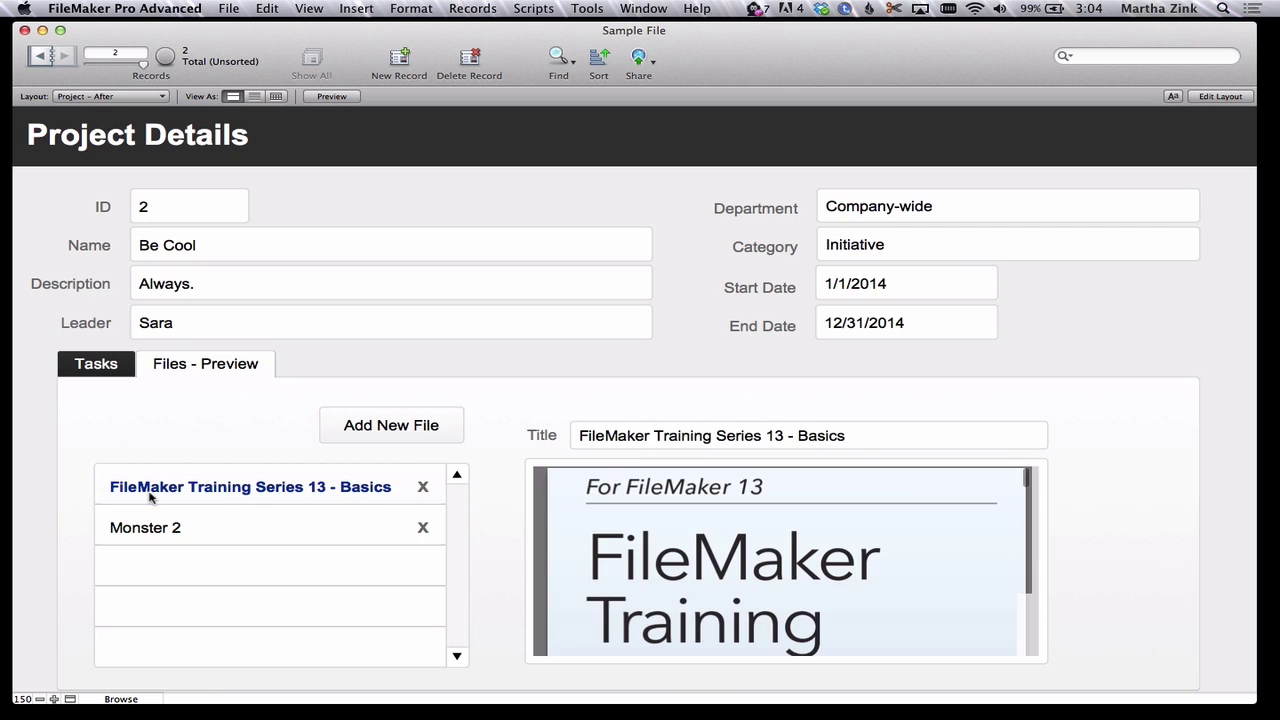
scroll(755, 550, down, 5)
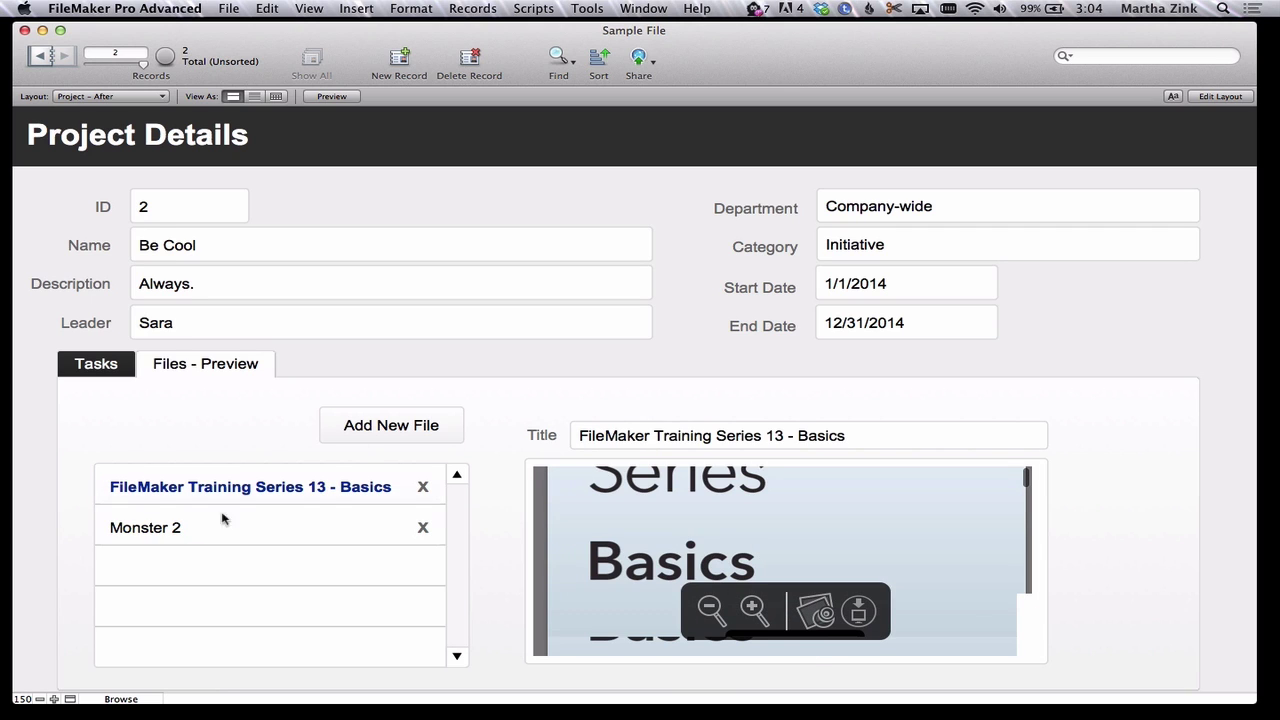
click(223, 518)
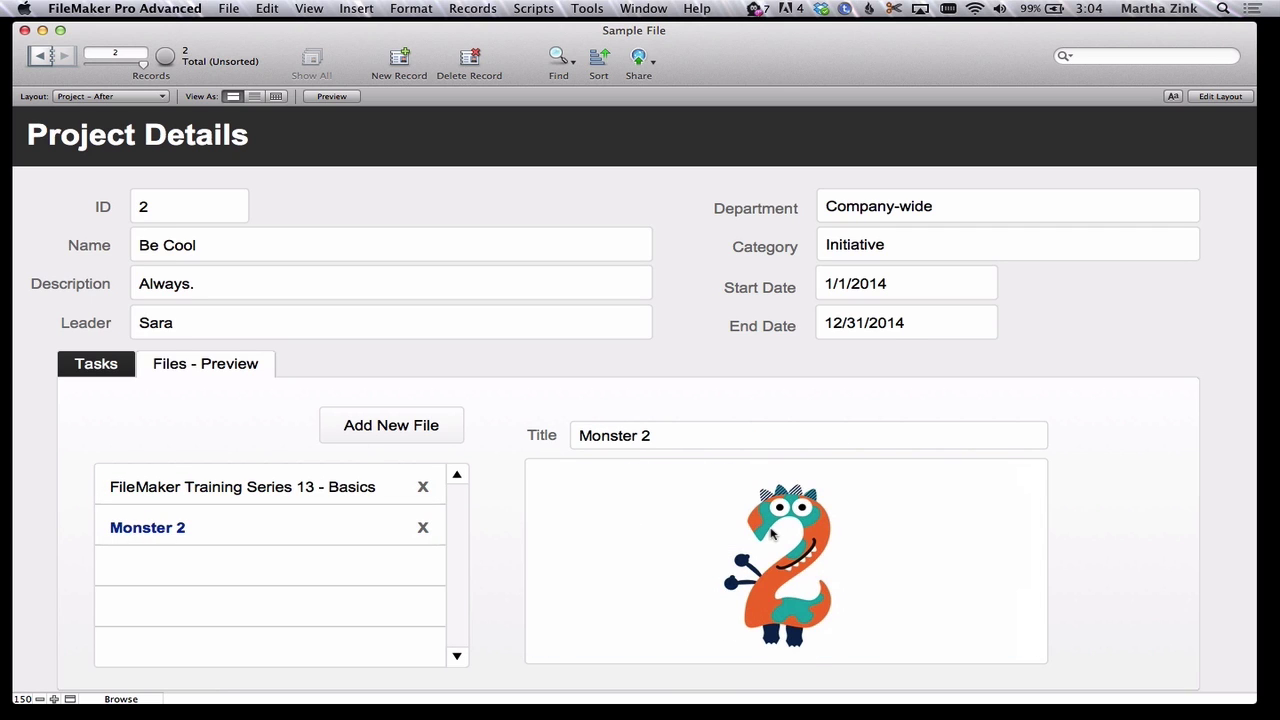
- Add Untitled.fmp12 as an Other file titled Untitled FMP12, and reselect FileMaker Training Series 13 - Basics for preview
click(448, 432)
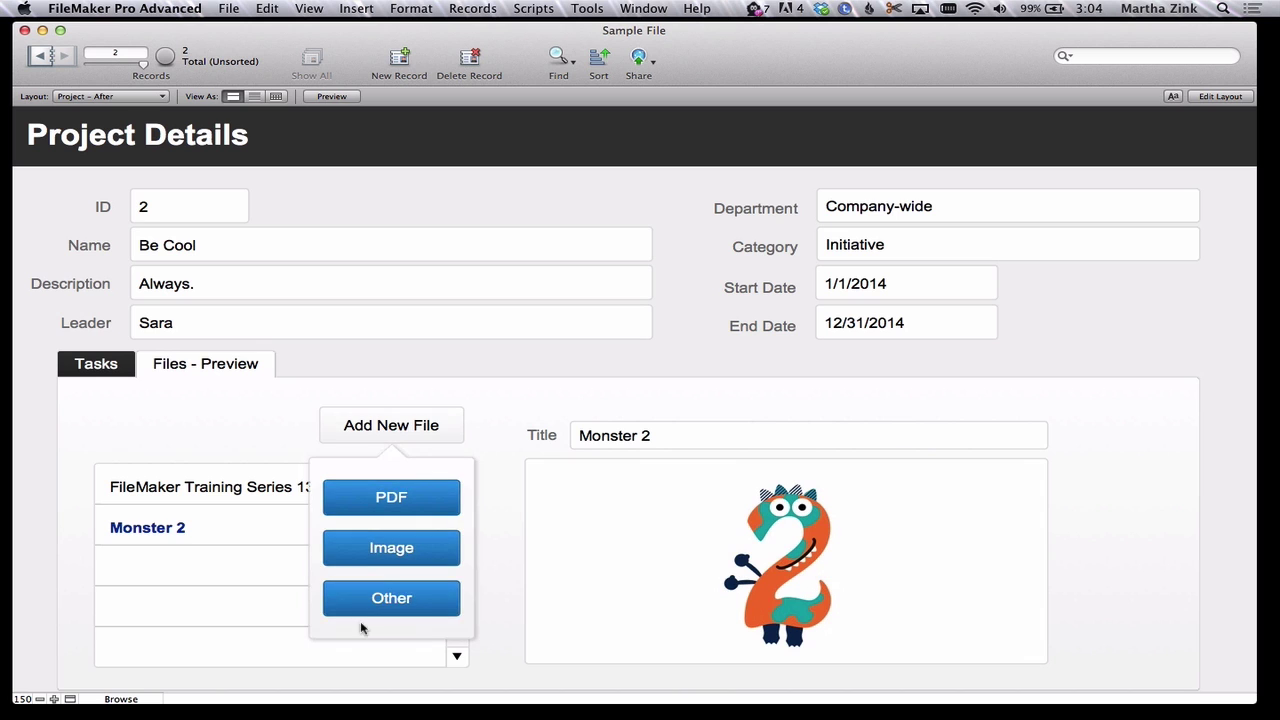
click(352, 597)
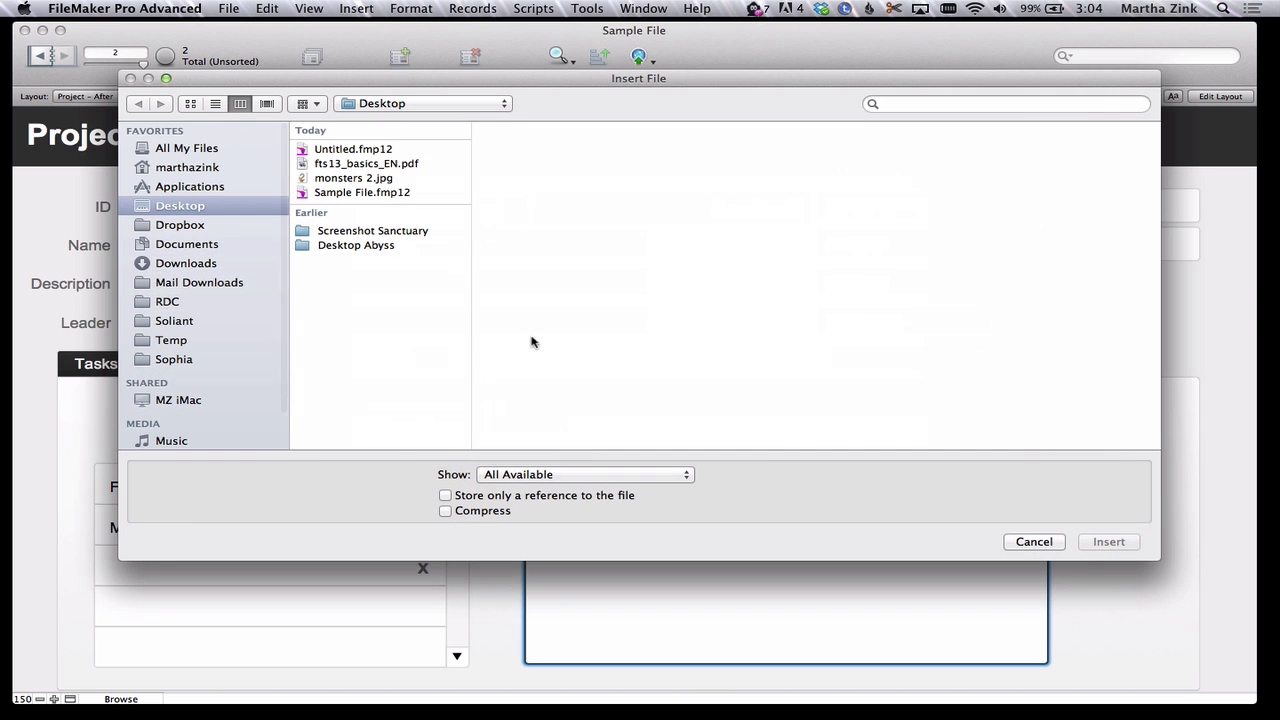
click(350, 150)
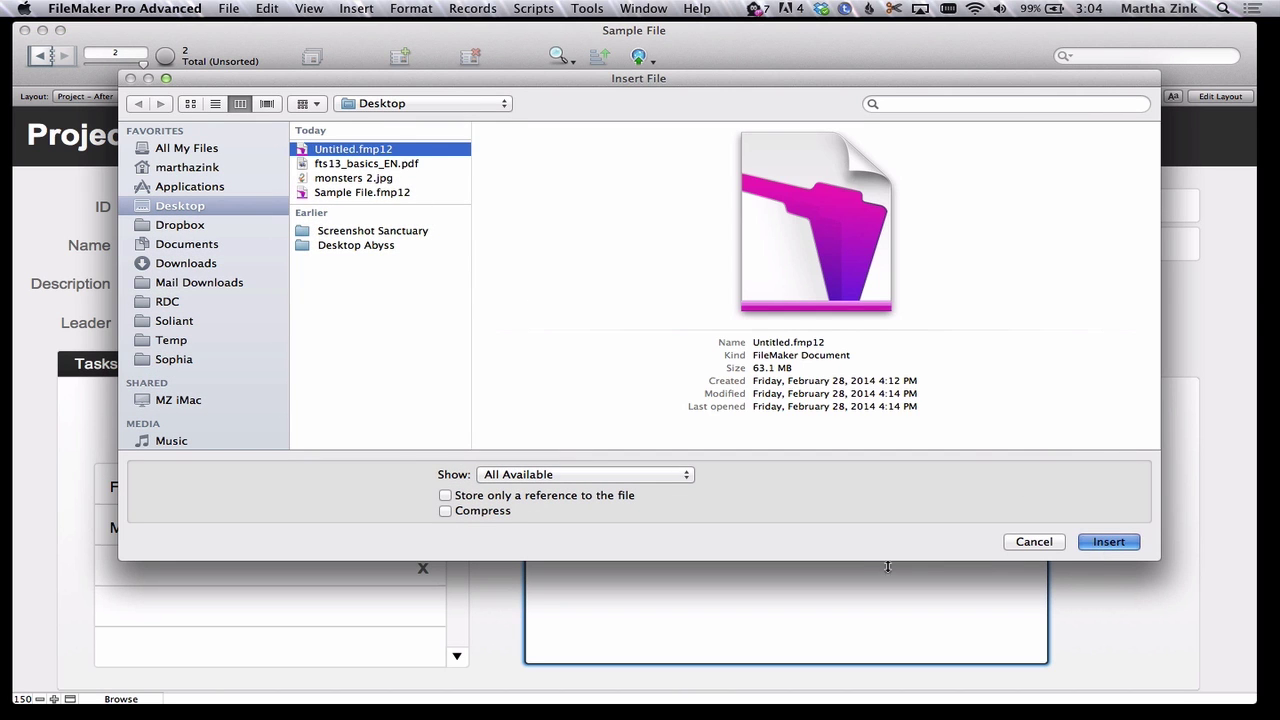
key(Return)
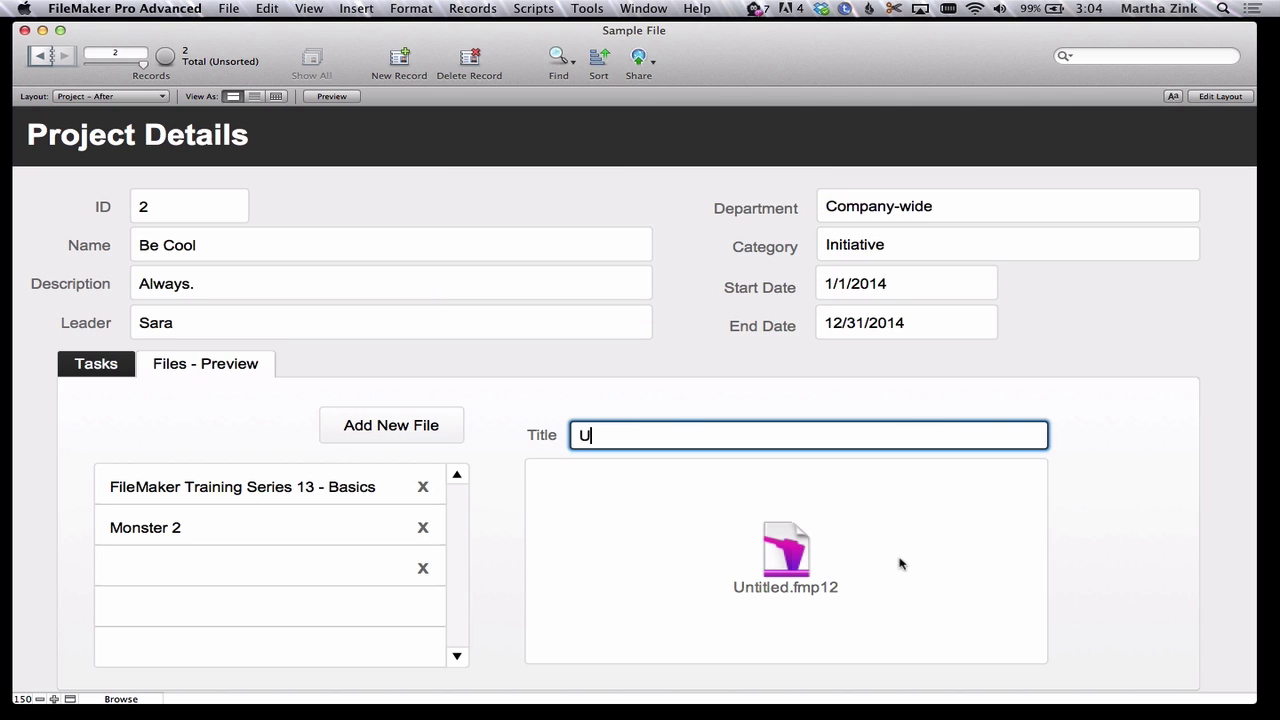
text(ntil)
text(ted FMP12)
click(1142, 559)
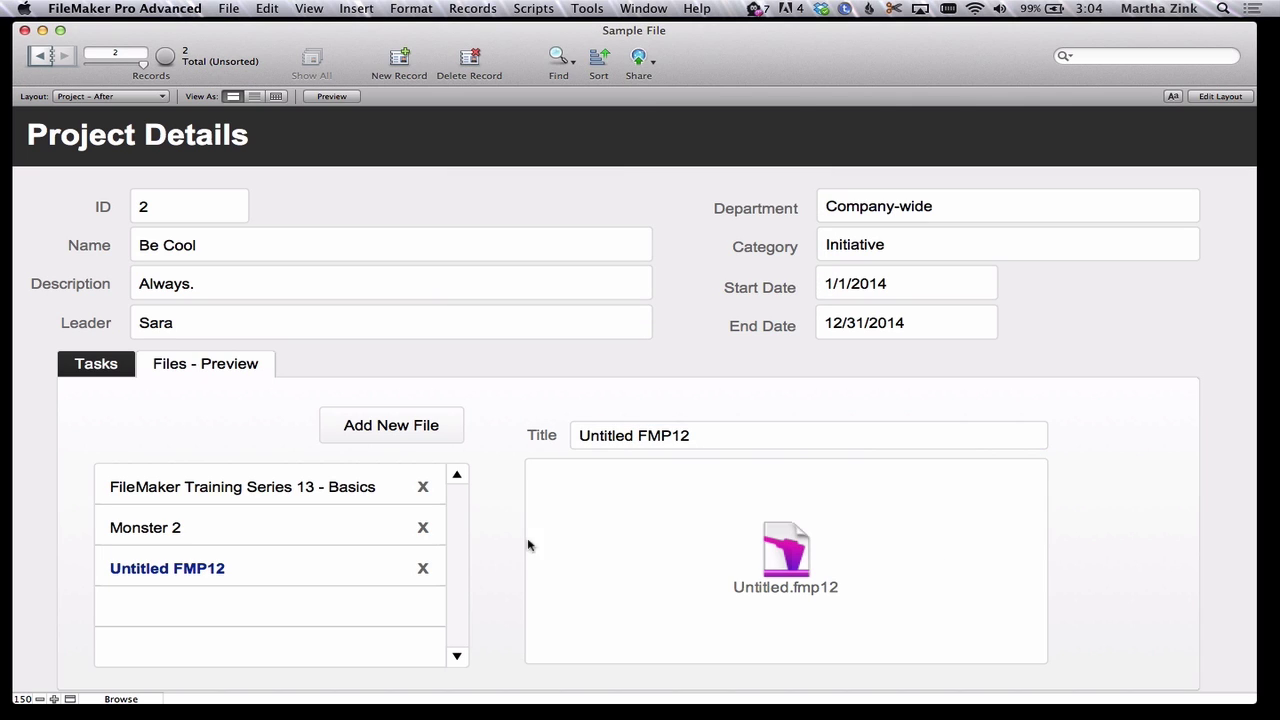
click(240, 530)
click(236, 492)
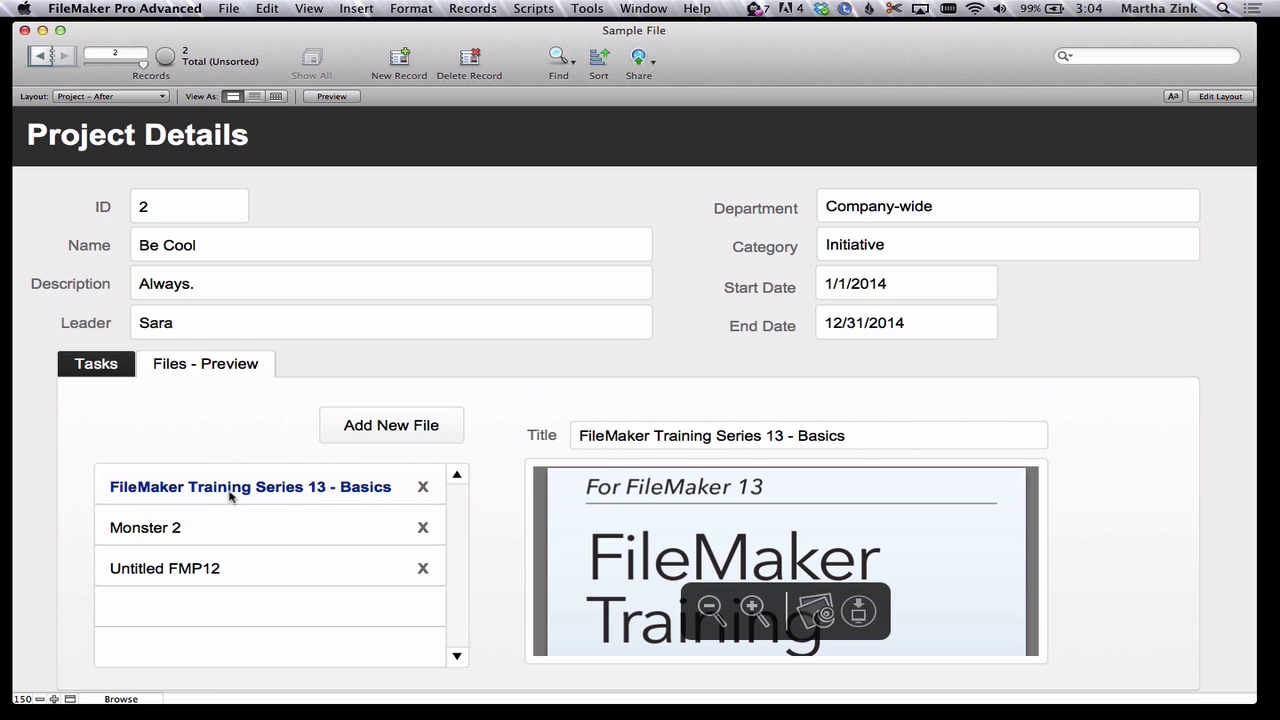
- In Layout mode, inspect the script and parameter assigned to the PDF button in the Add New File popover
key(super+l)
click(378, 430)
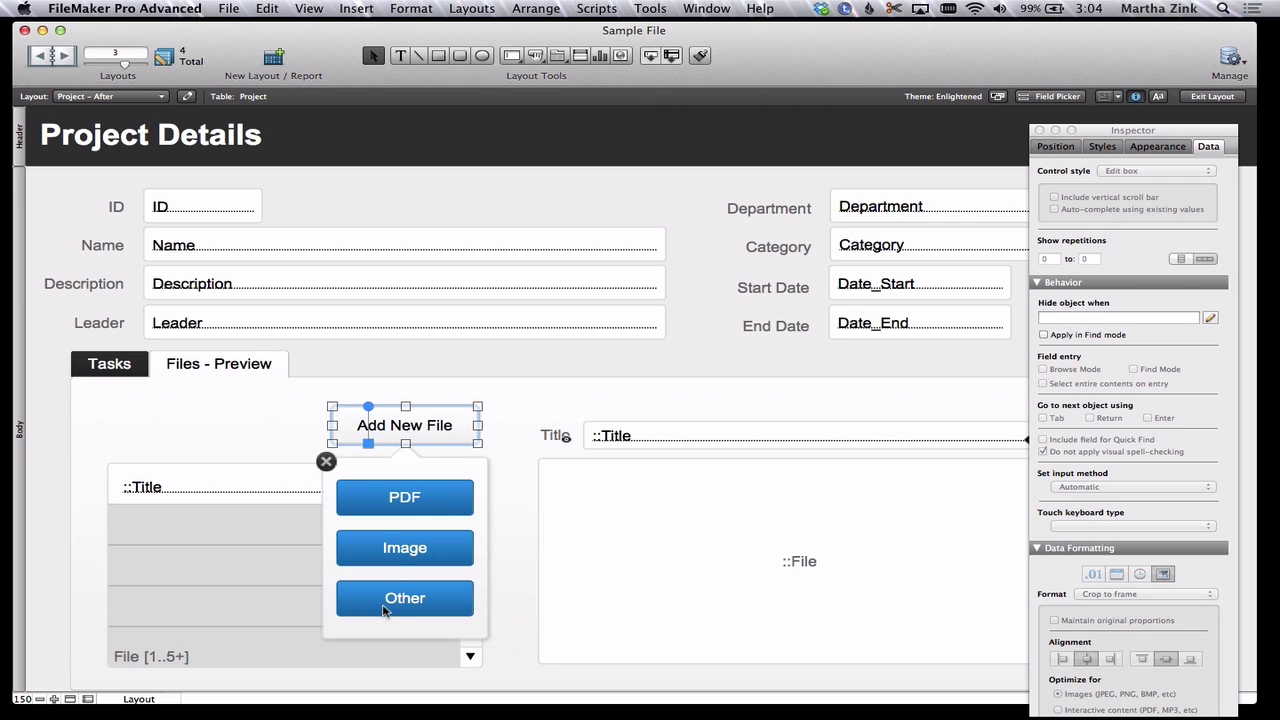
double_click(405, 500)
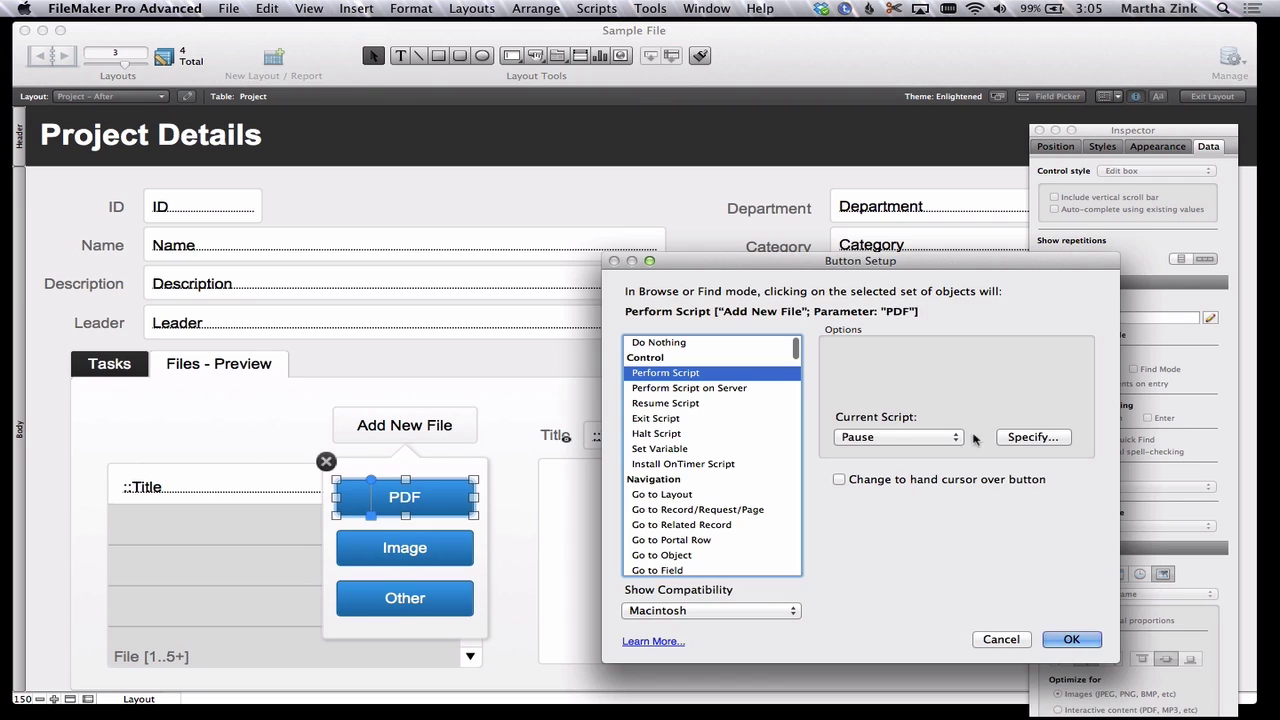
click(1033, 437)
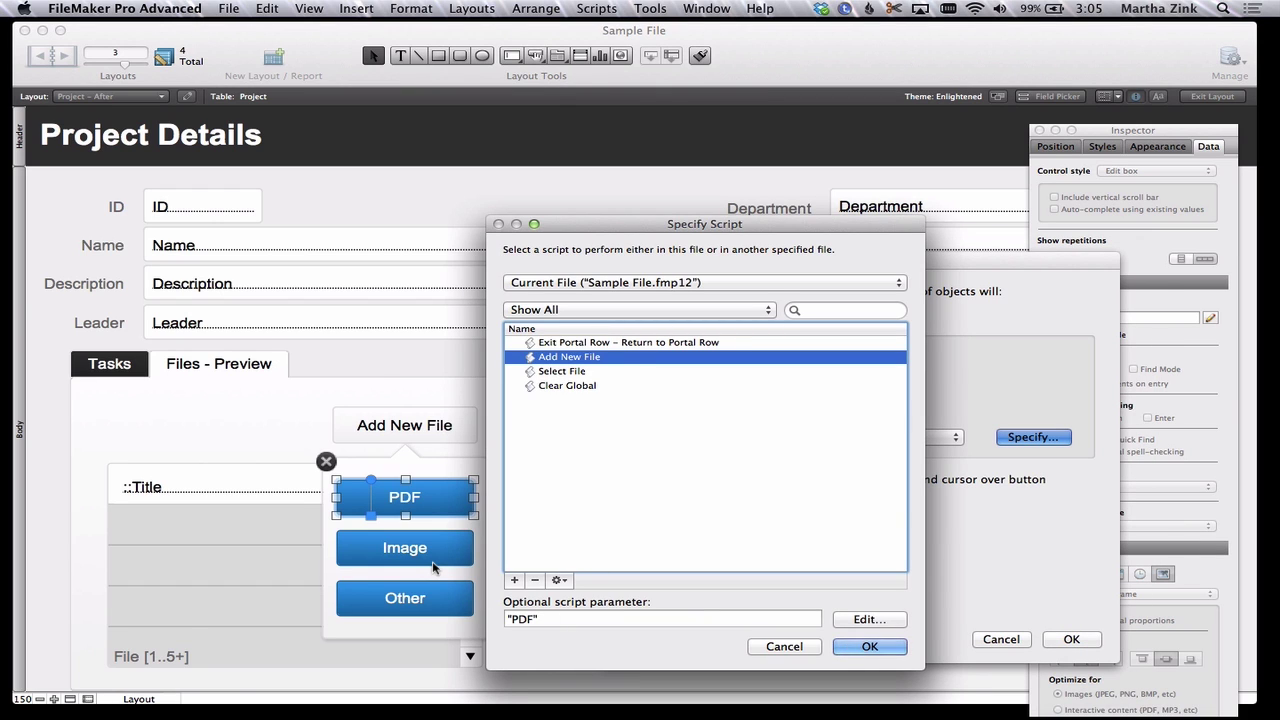
key(Return)
key(Return)
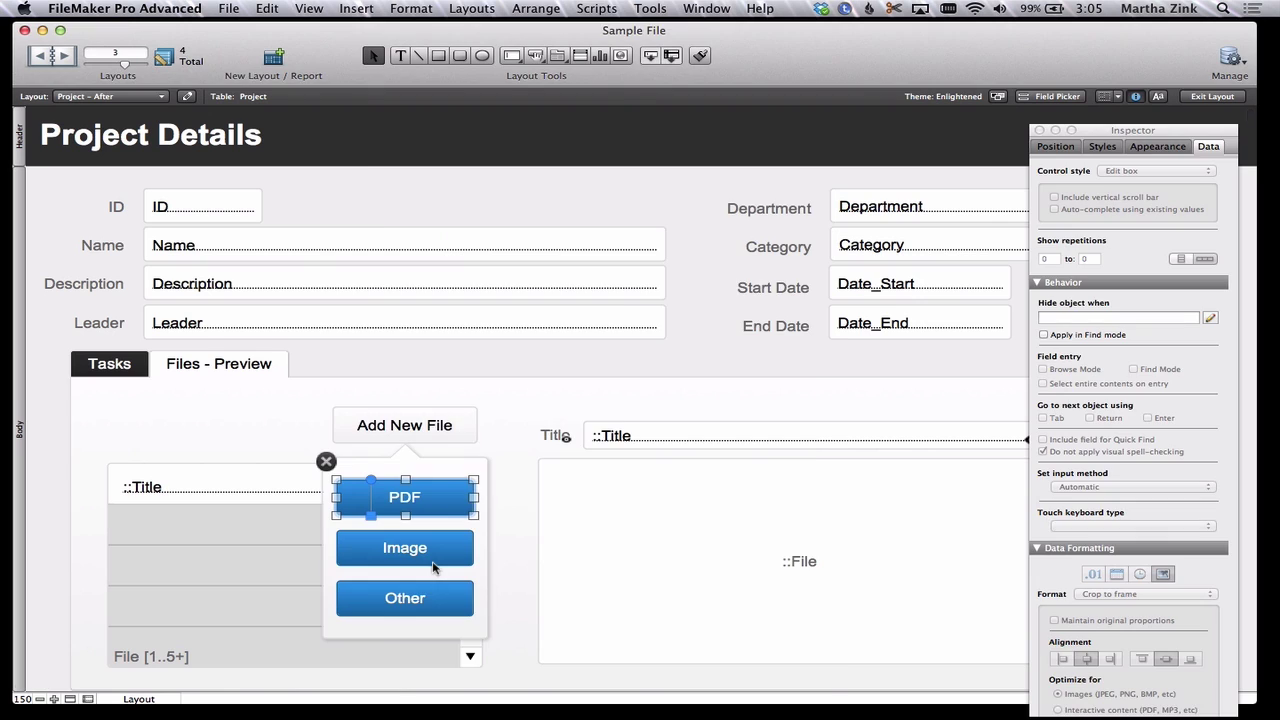
- Open the Add New File script and examine the steps that store the project ID and create and commit the file record
key(super+shift+s)
click(483, 236)
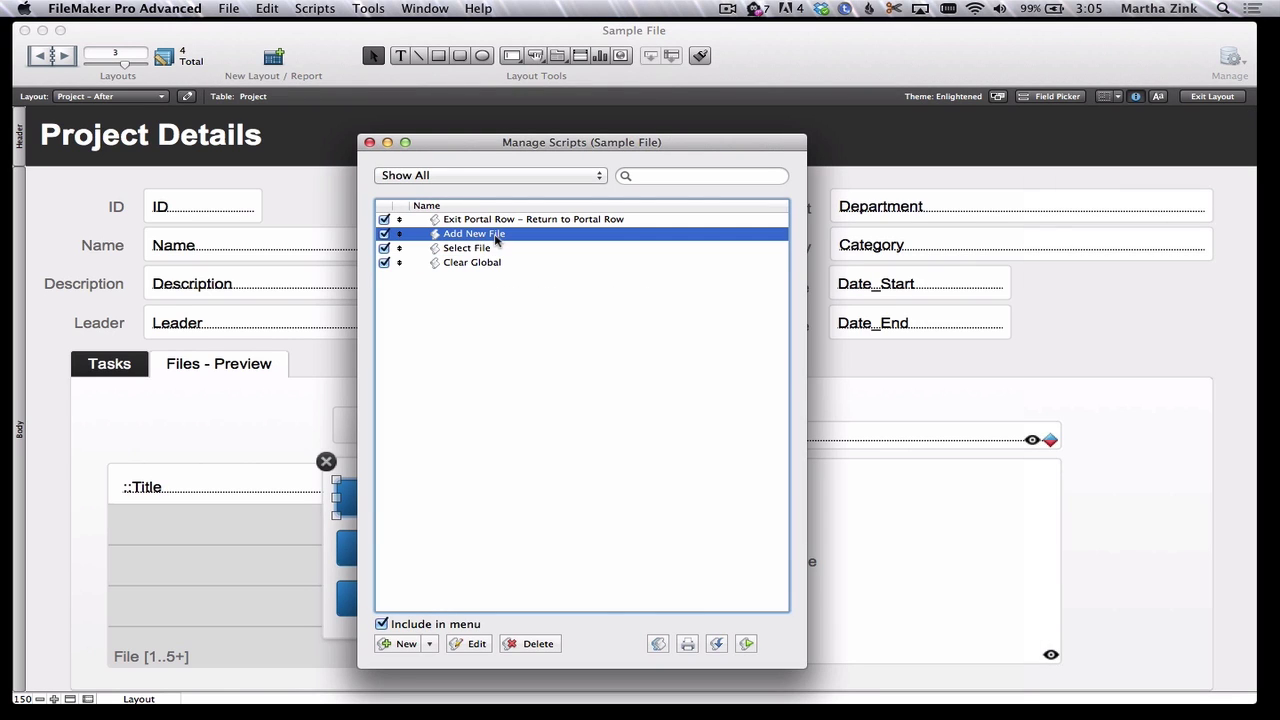
double_click(499, 237)
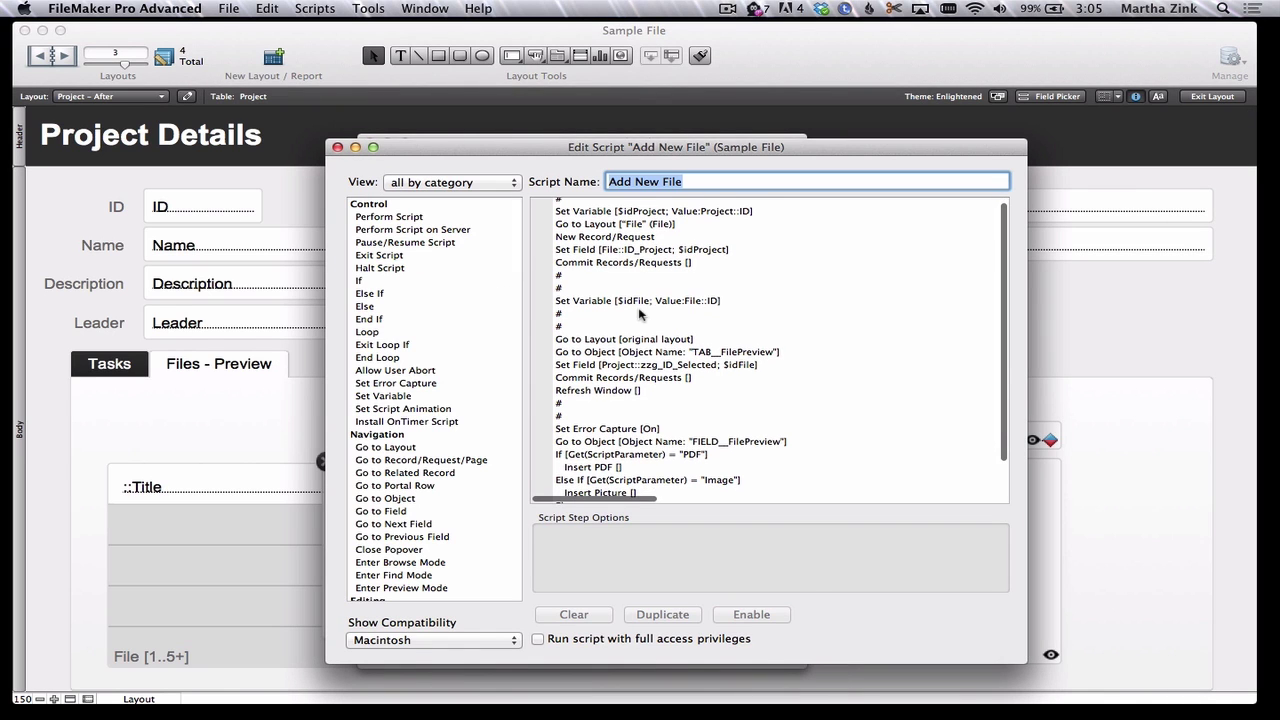
click(633, 212)
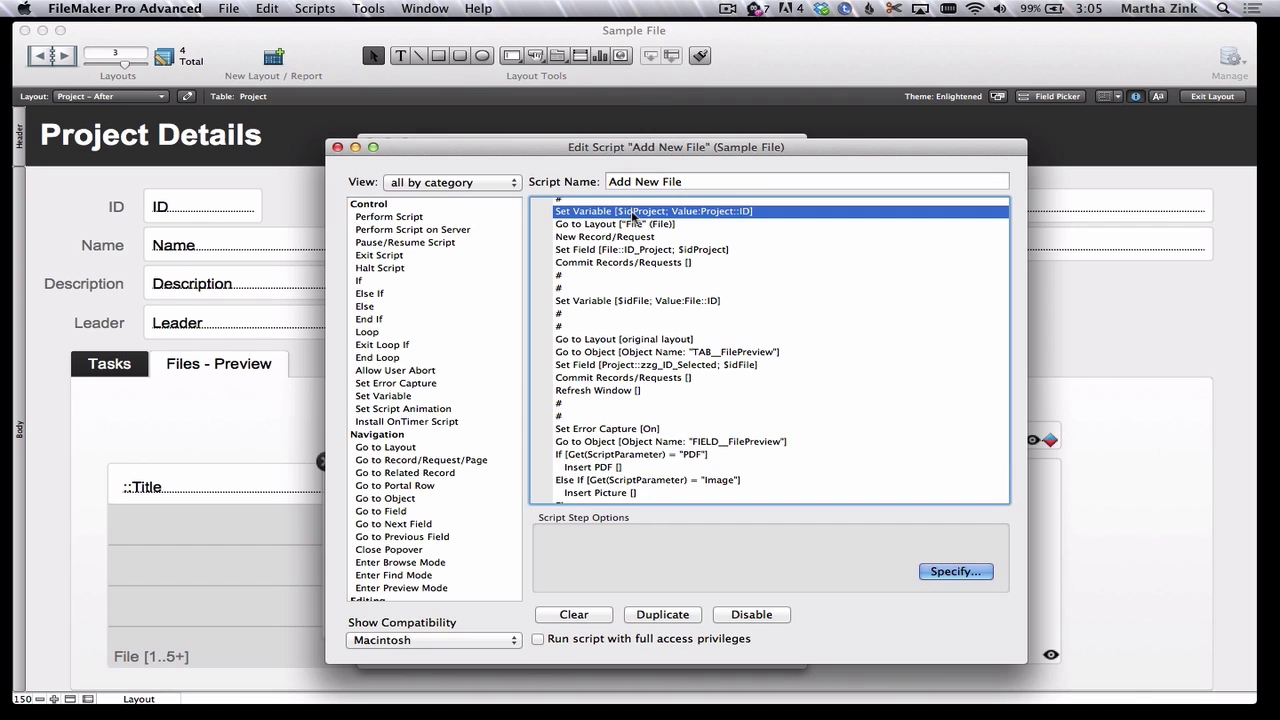
click(629, 224)
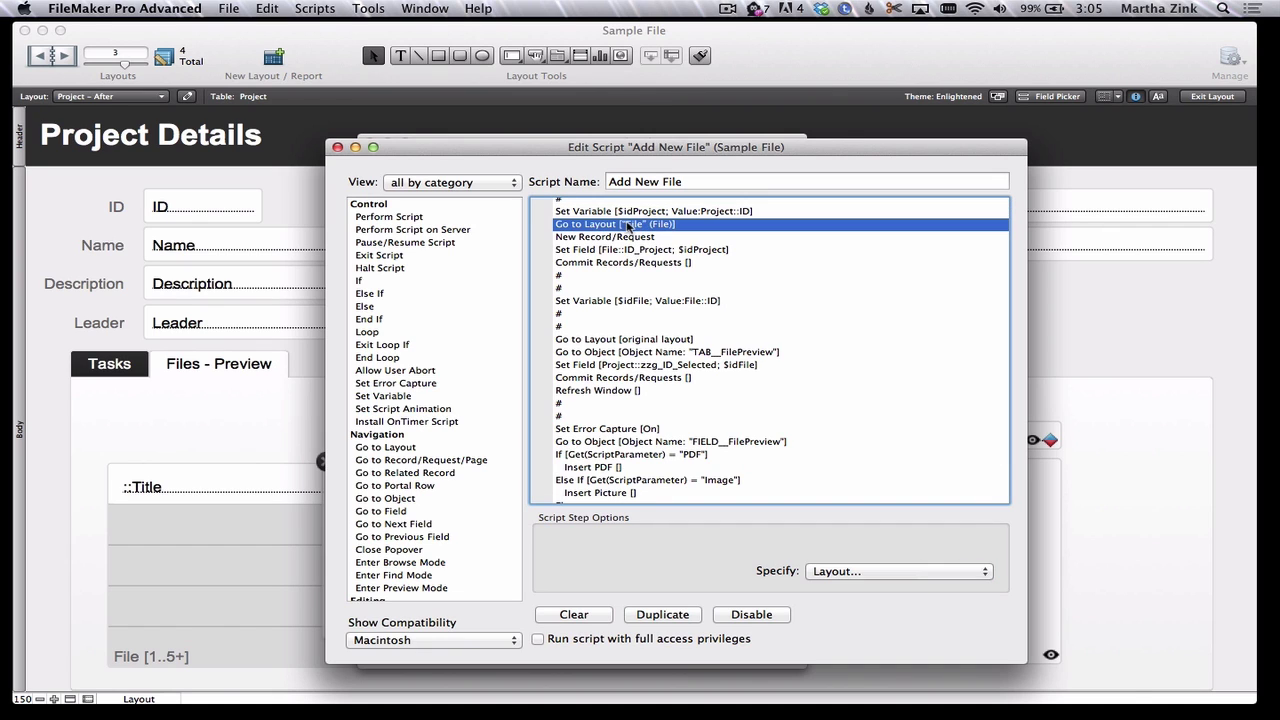
click(635, 237)
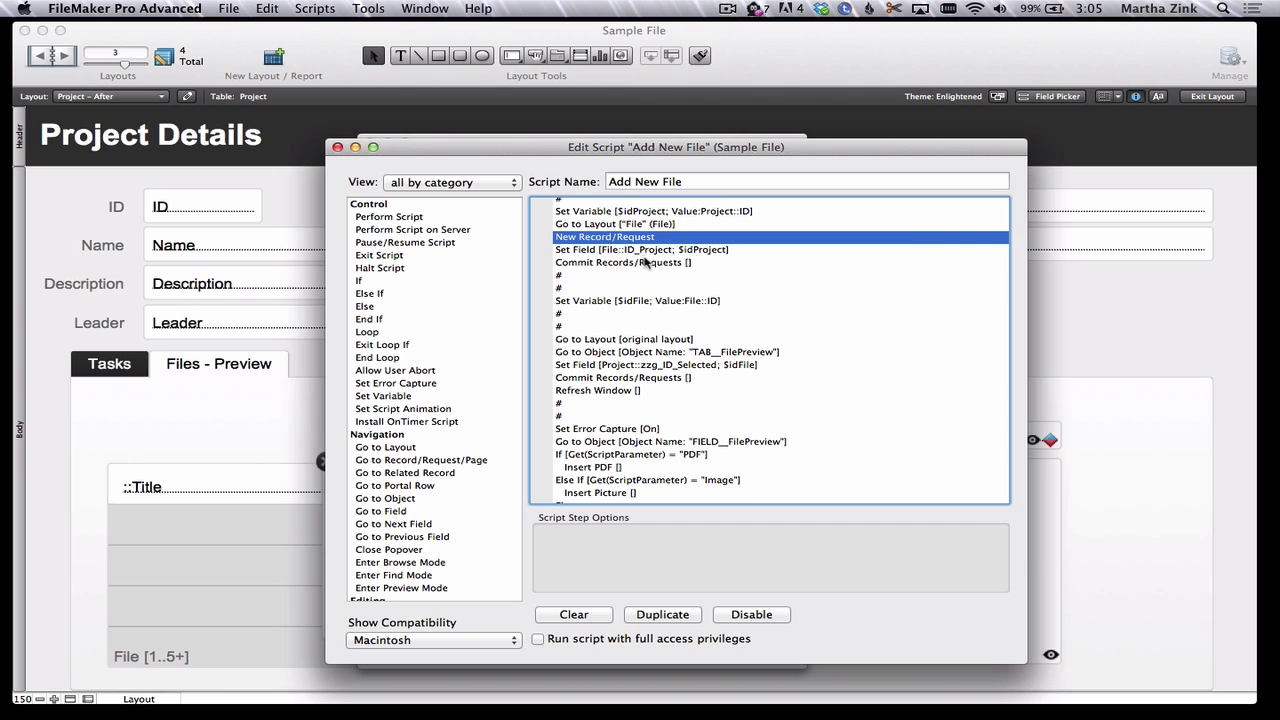
click(645, 250)
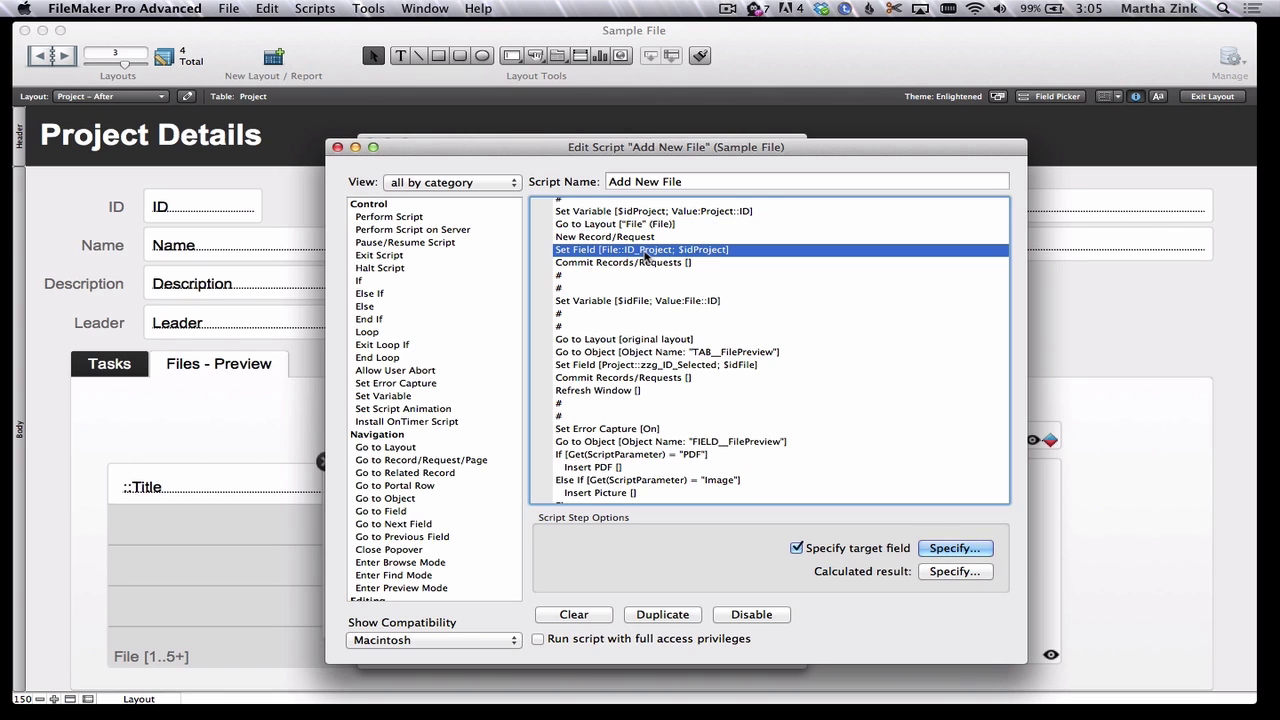
click(642, 263)
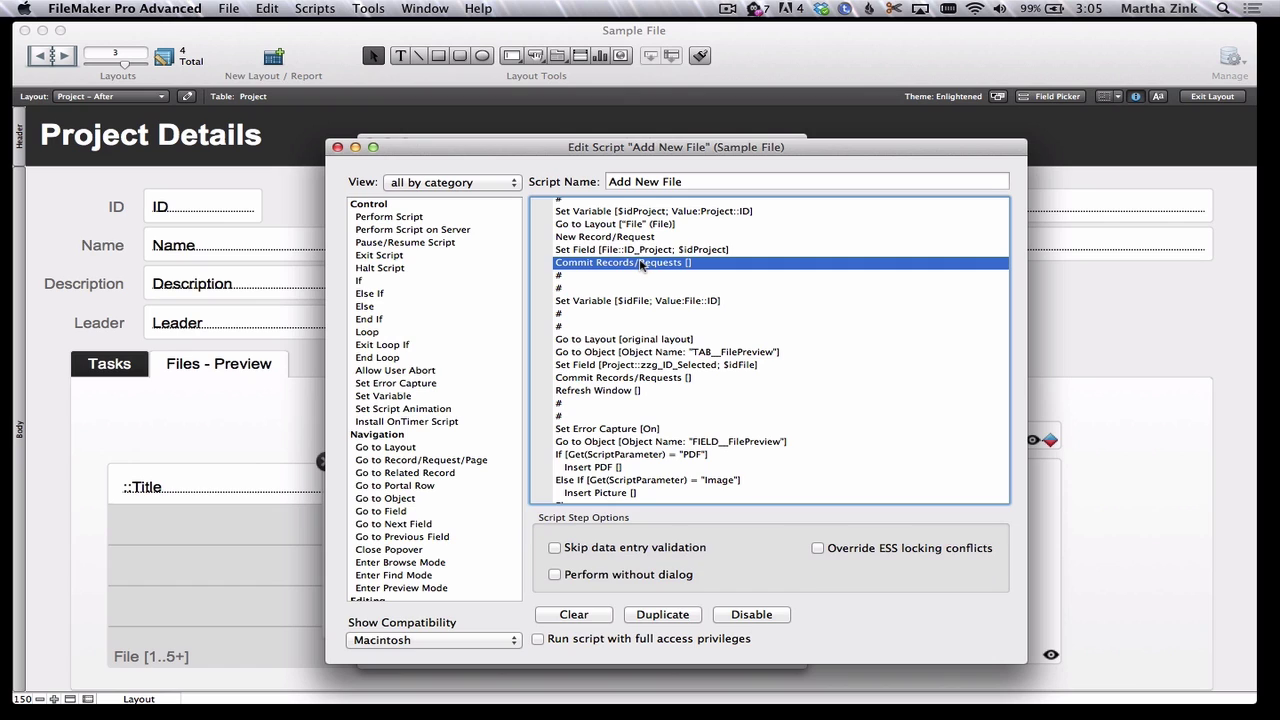
- Examine the script steps that store the new file's ID, return to the original layout and set Project::zzg_ID_Selected
scroll(642, 264, down, 1)
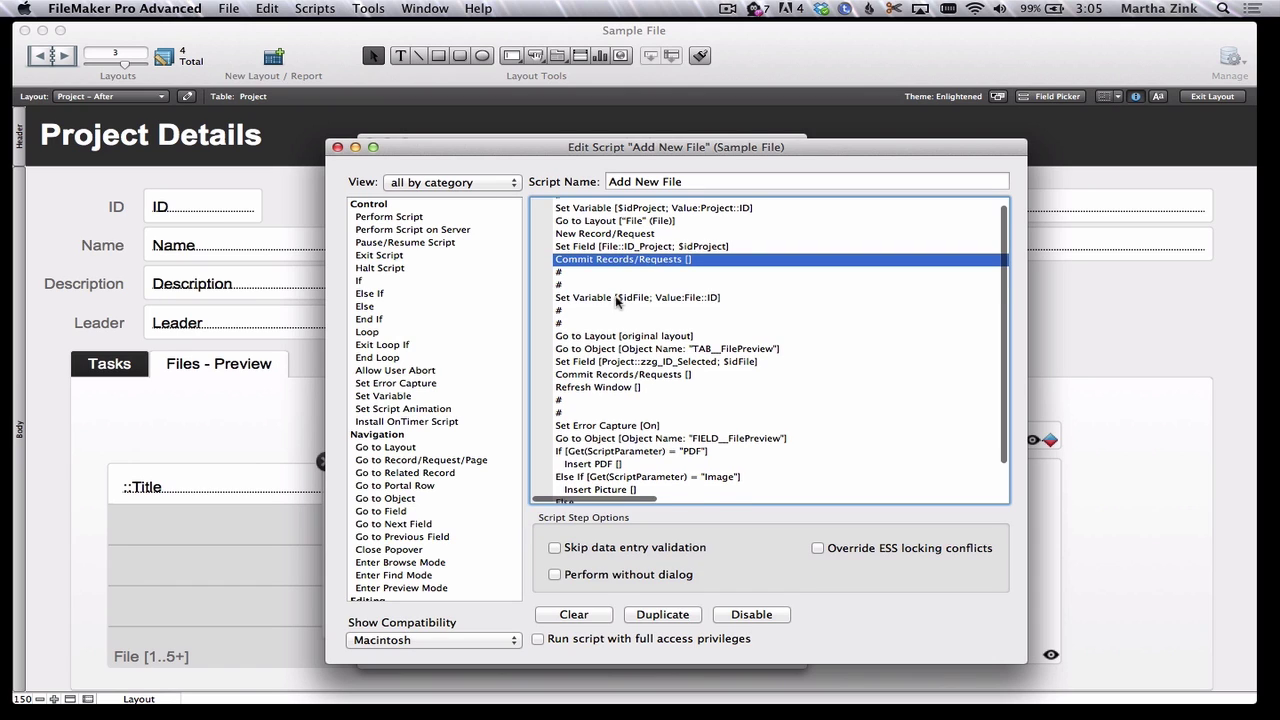
click(617, 298)
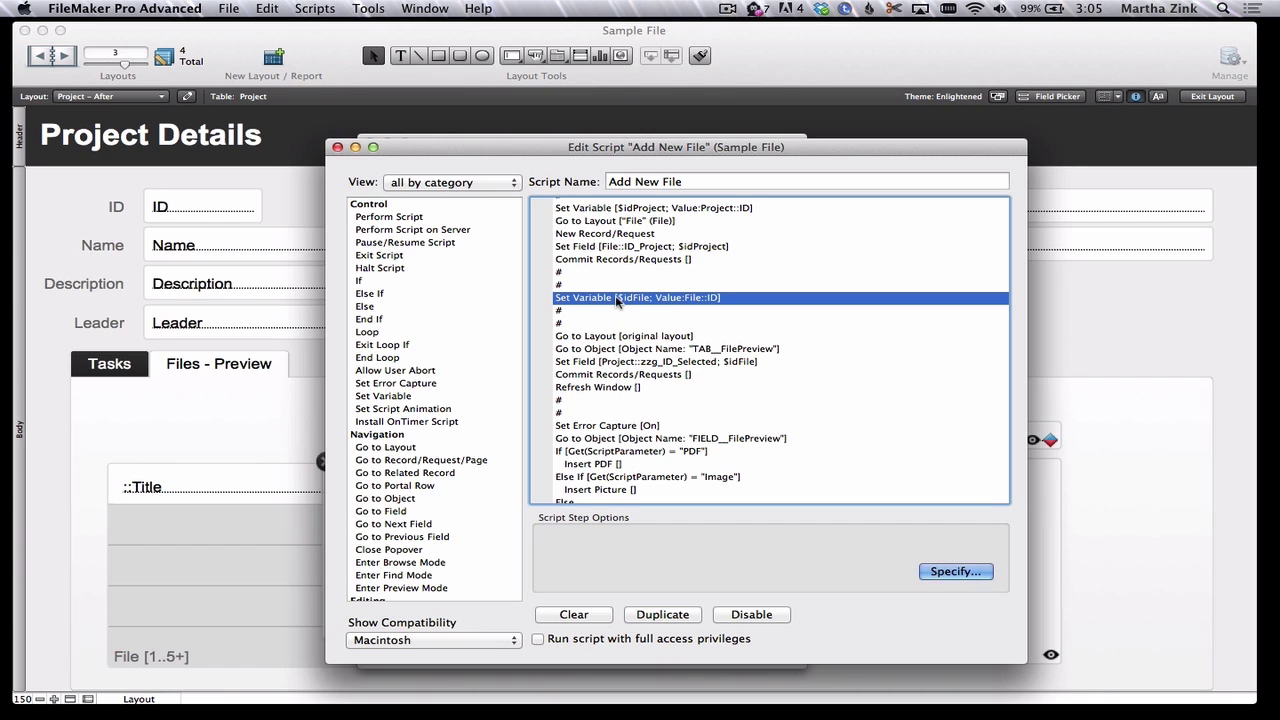
scroll(617, 300, down, 1)
scroll(617, 300, down, 1)
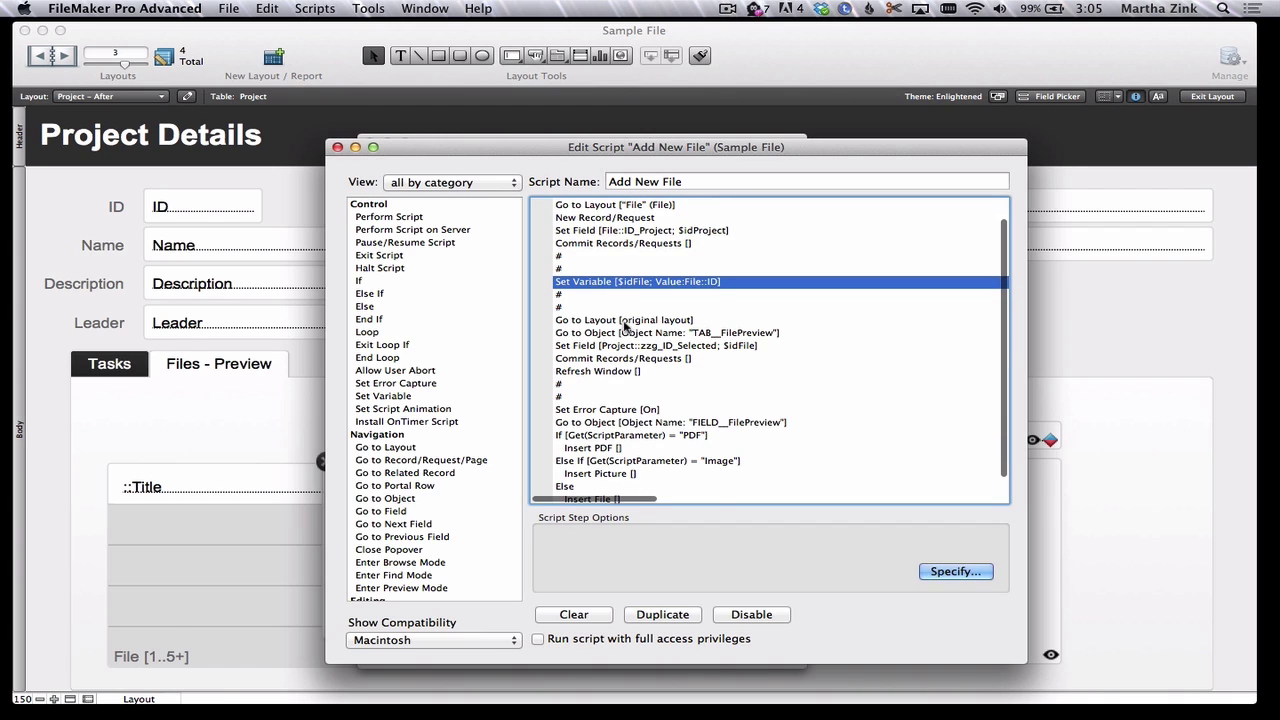
click(625, 321)
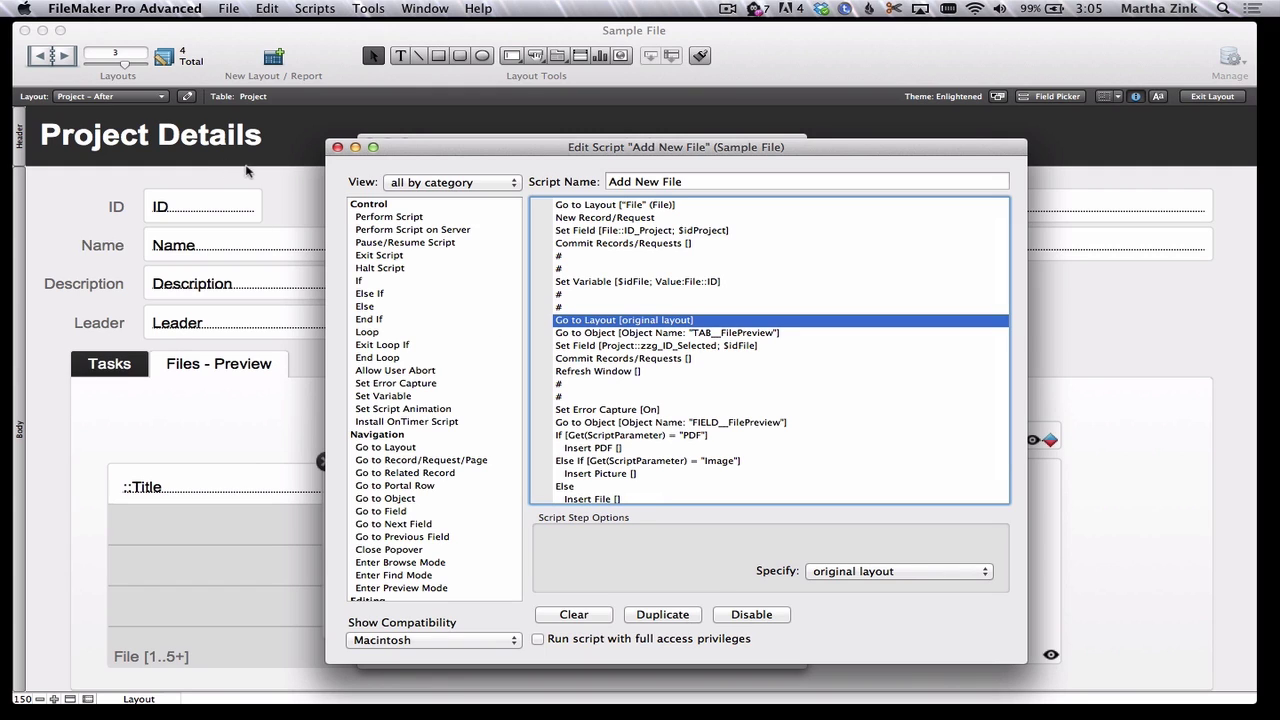
click(667, 347)
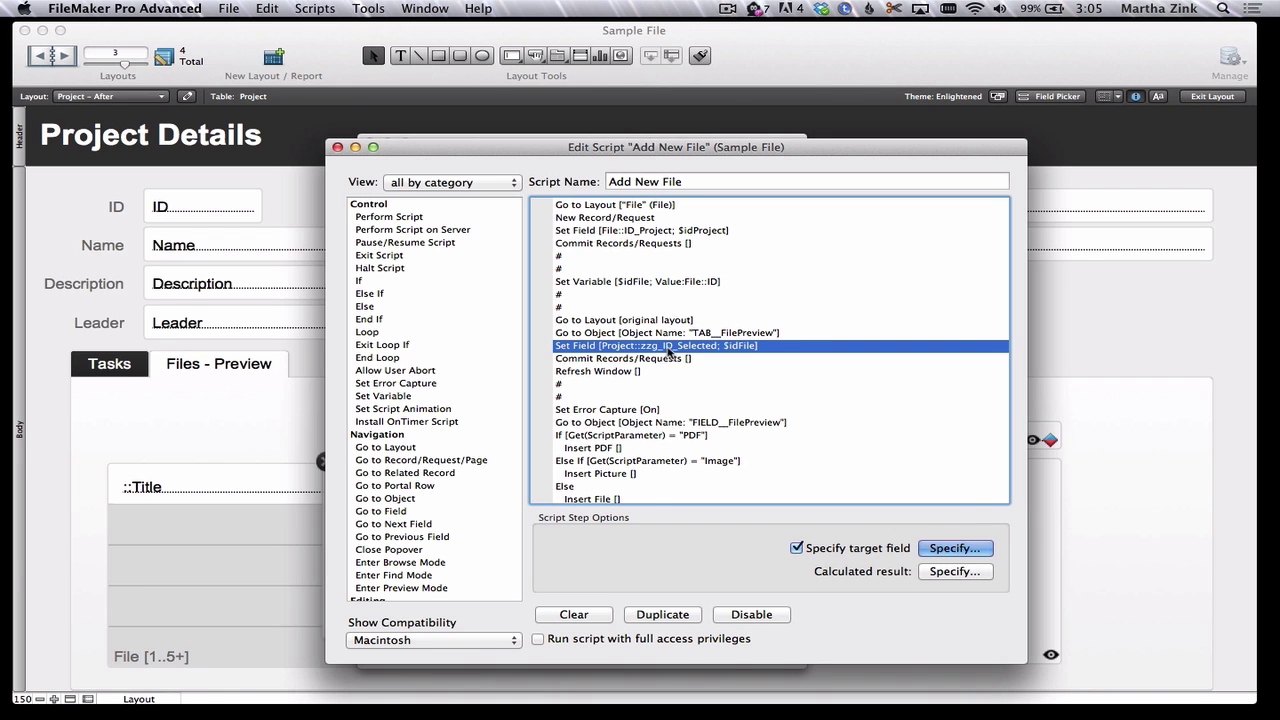
- Set the script windows aside and inspect which table occurrence the File container field in the preview area uses
scroll(710, 350, down, 2)
drag(550, 152, 1117, 150)
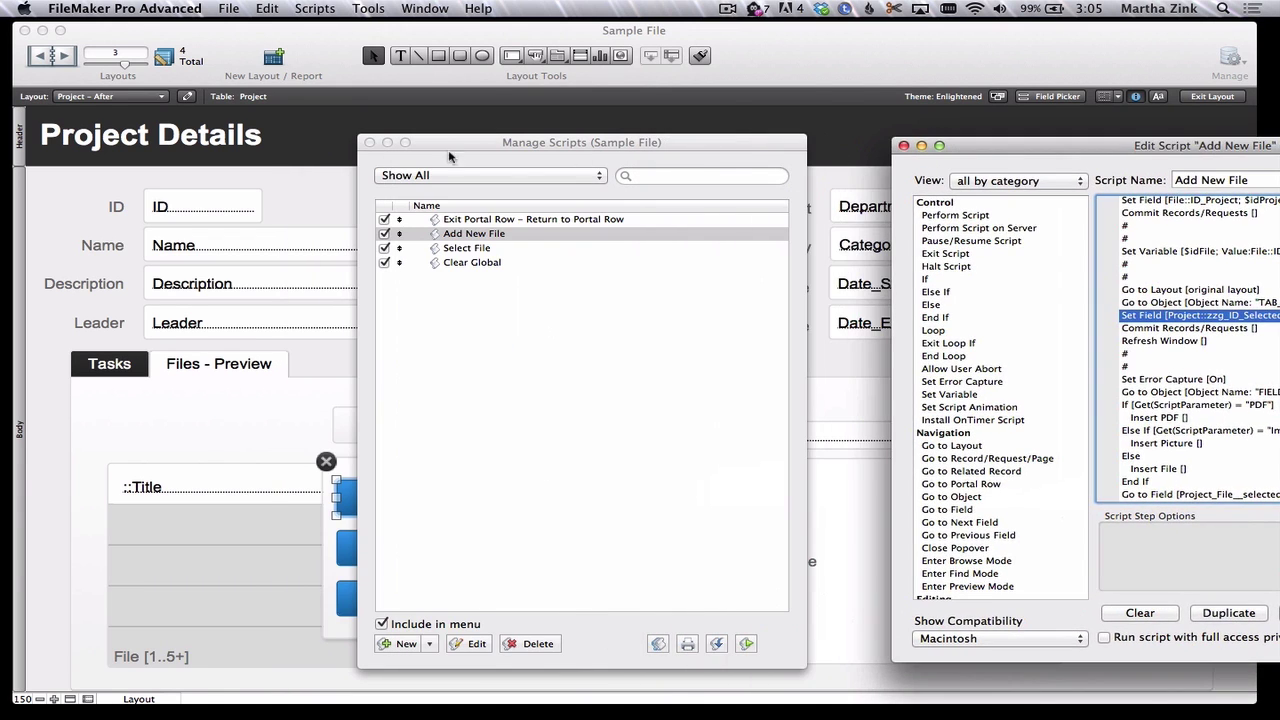
click(370, 142)
click(648, 484)
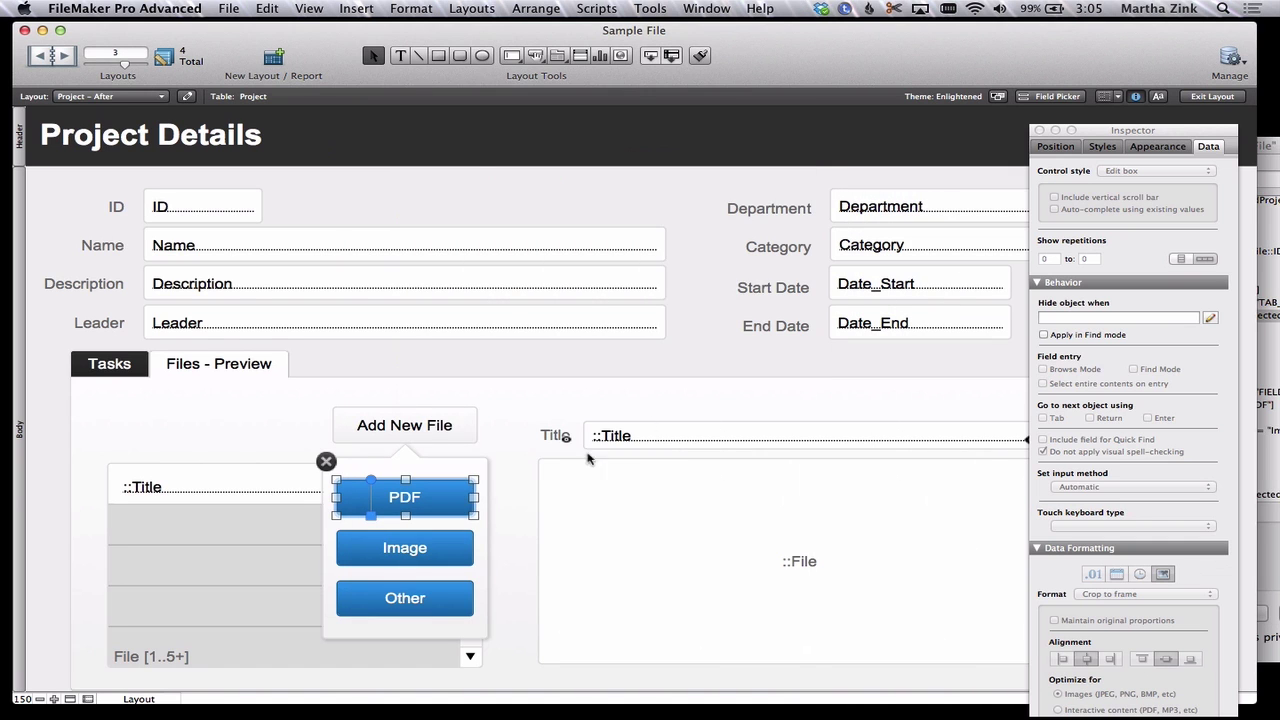
click(690, 524)
double_click(690, 524)
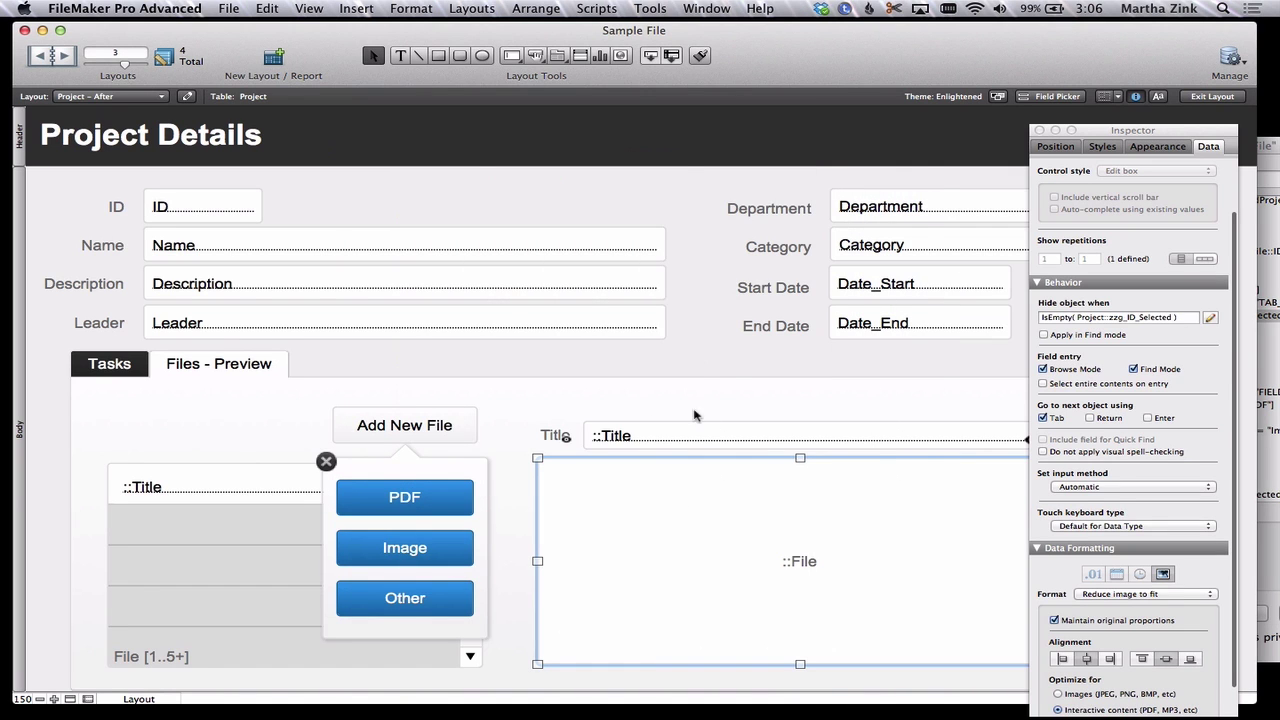
click(738, 197)
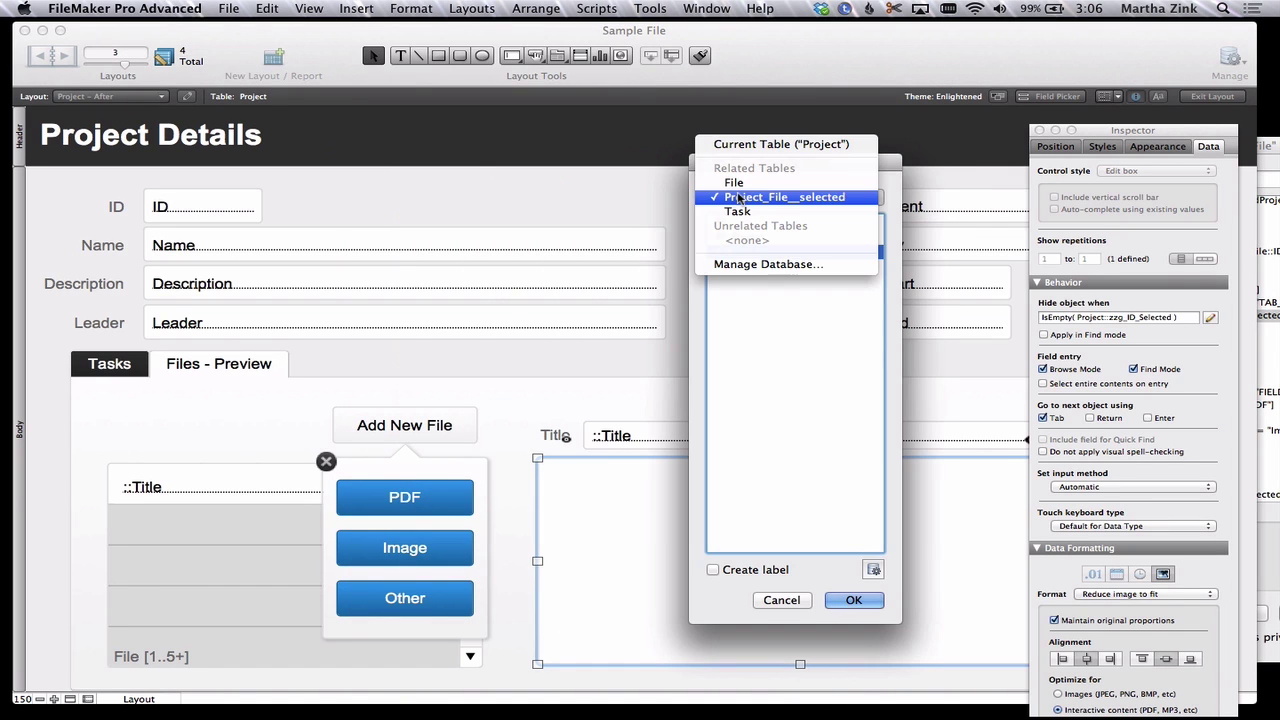
click(829, 199)
click(779, 600)
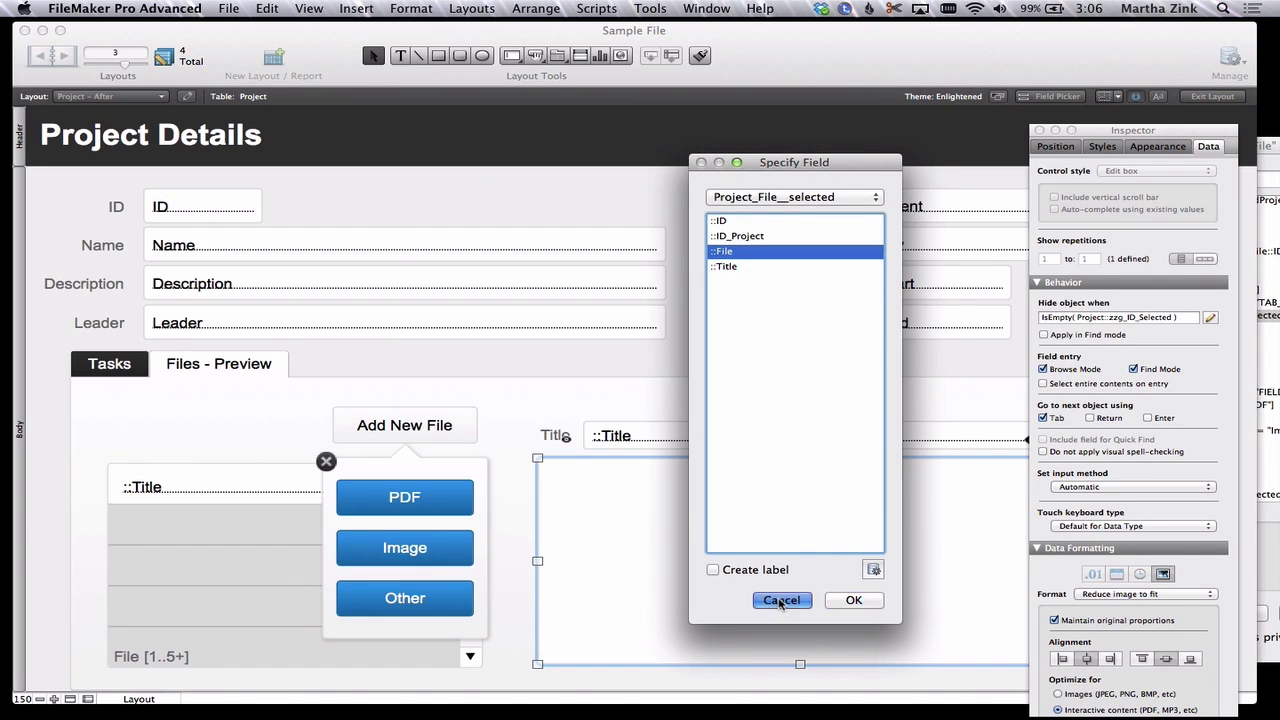
- Duplicate the preview Title field as Project's zzg_ID_Selected, place it above the Title field and delete its label
click(628, 440)
double_click(628, 440)
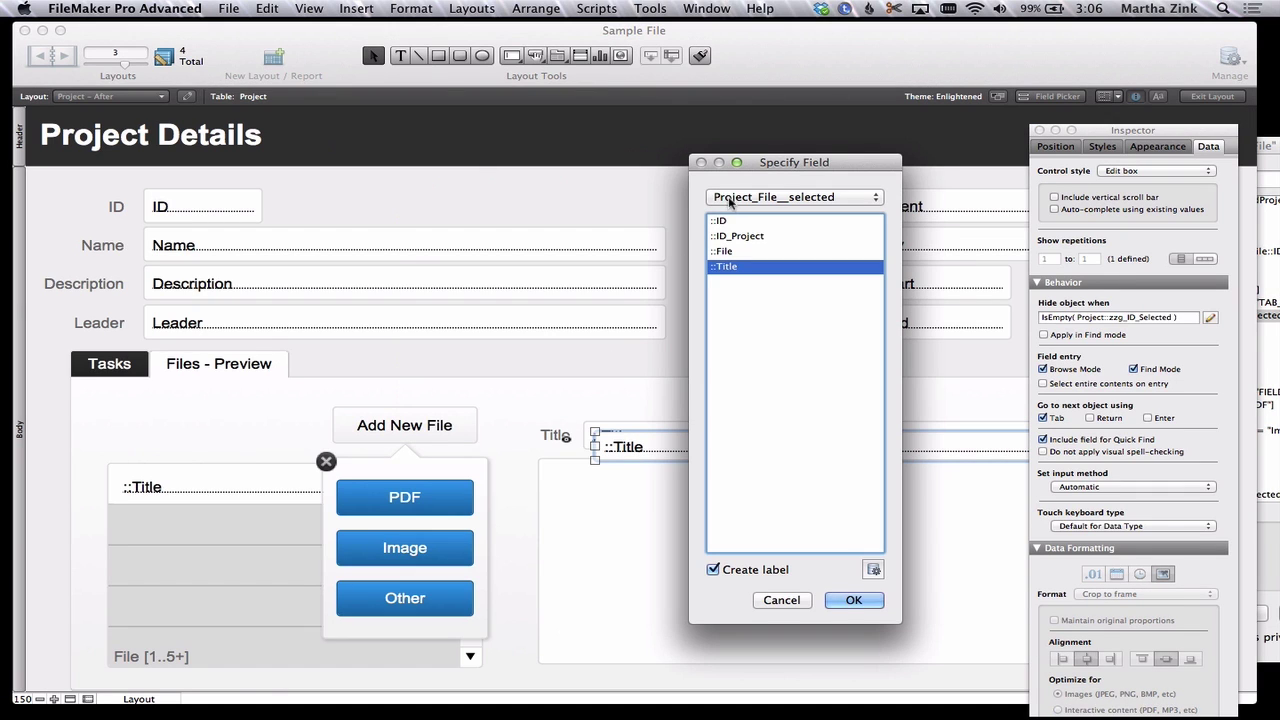
click(727, 221)
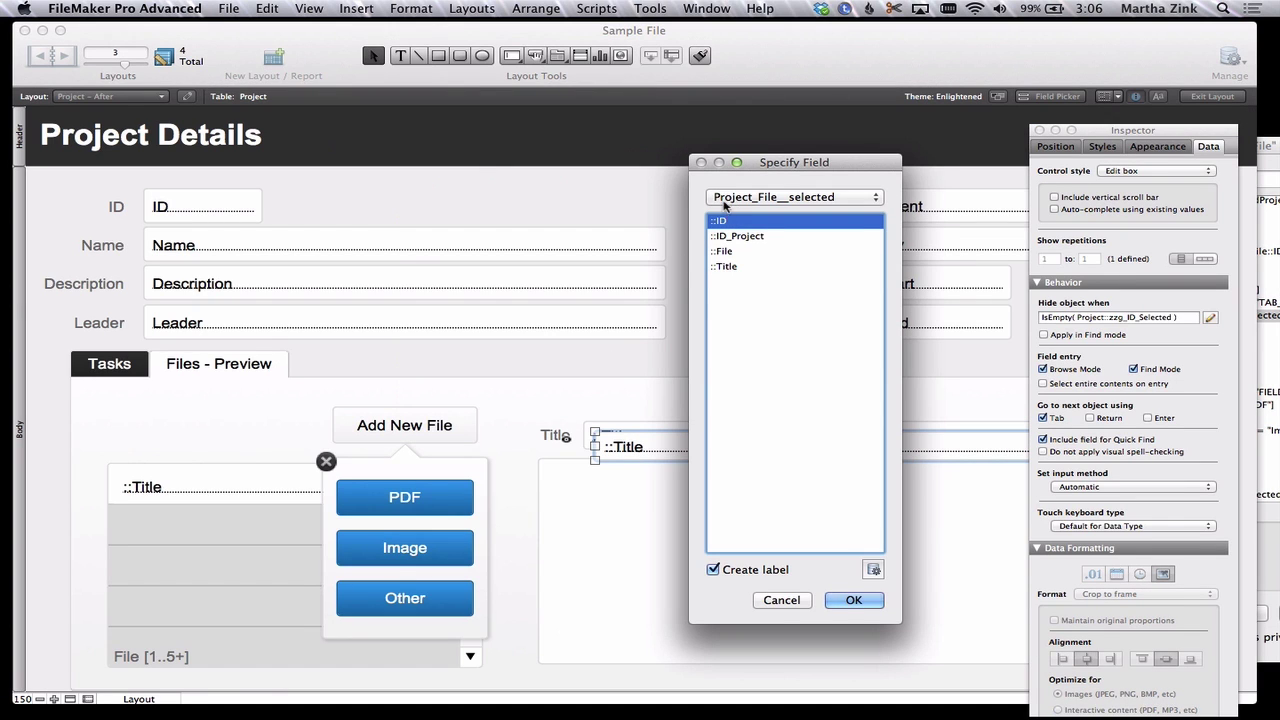
click(740, 197)
click(750, 140)
click(745, 342)
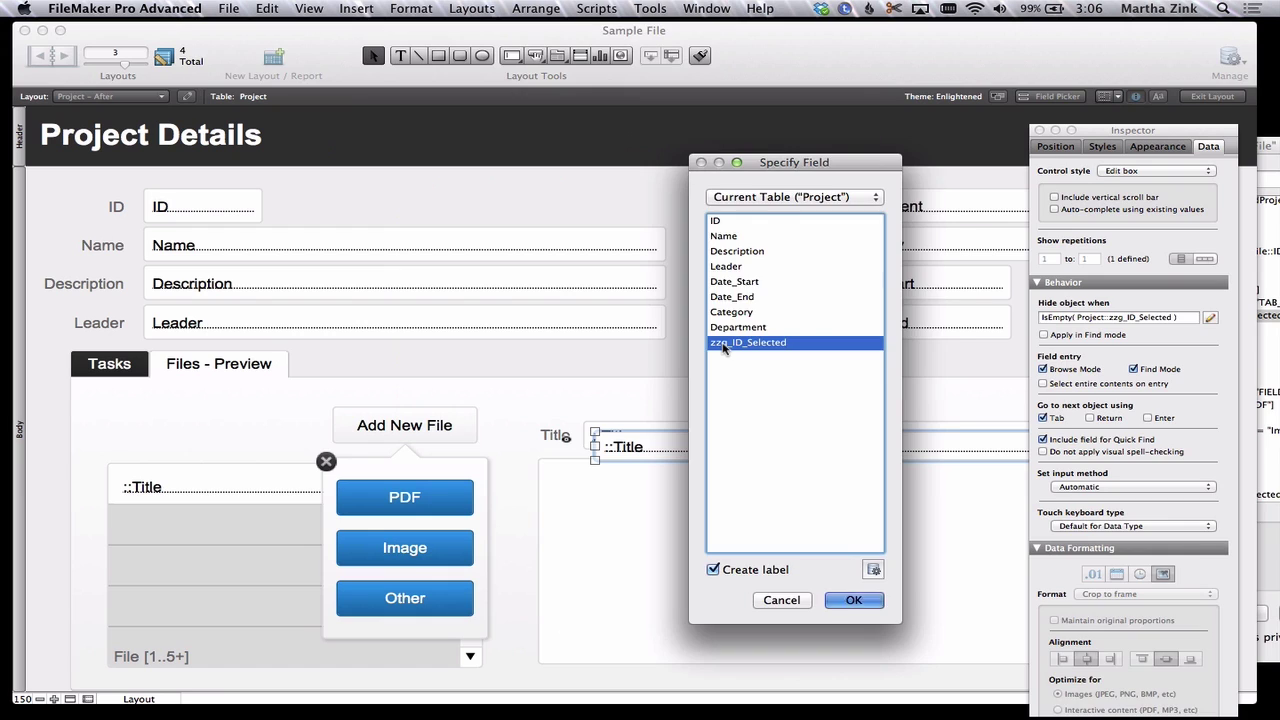
key(Return)
click(518, 450)
key(Delete)
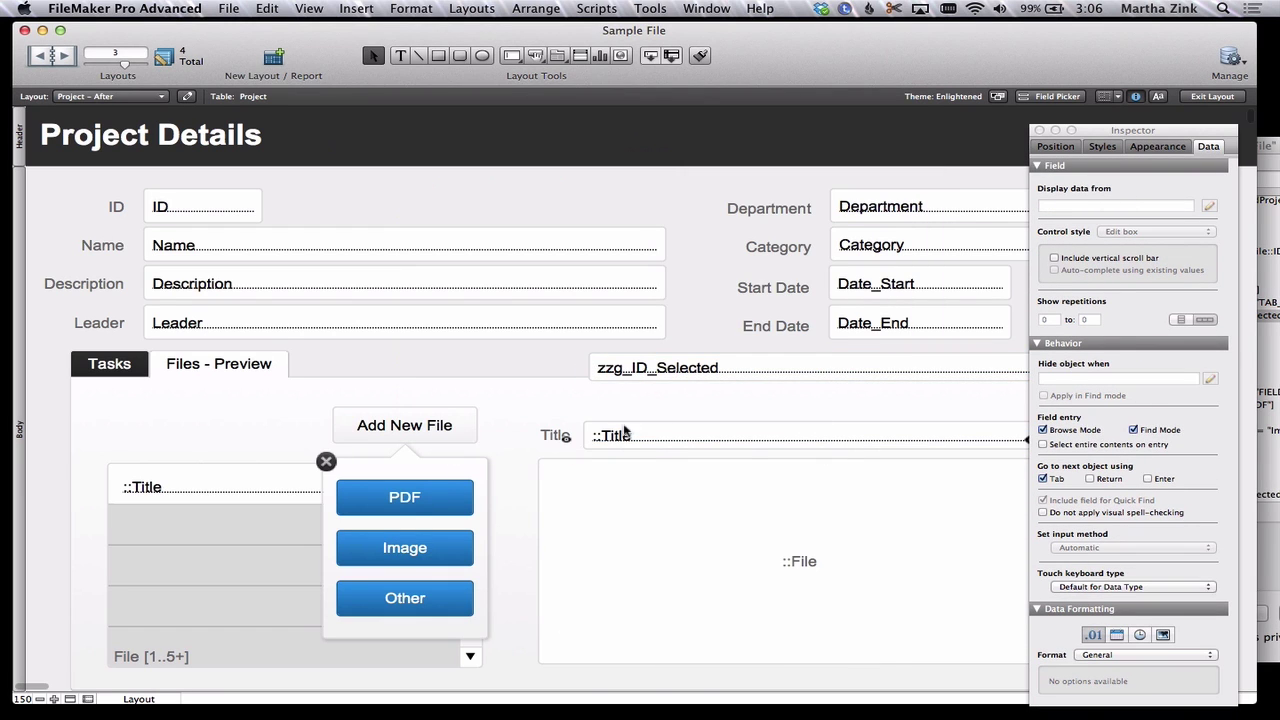
- Duplicate the portal's Title field as File::ID, remove its label and fit it beside Title within the portal row
drag(234, 490, 250, 506)
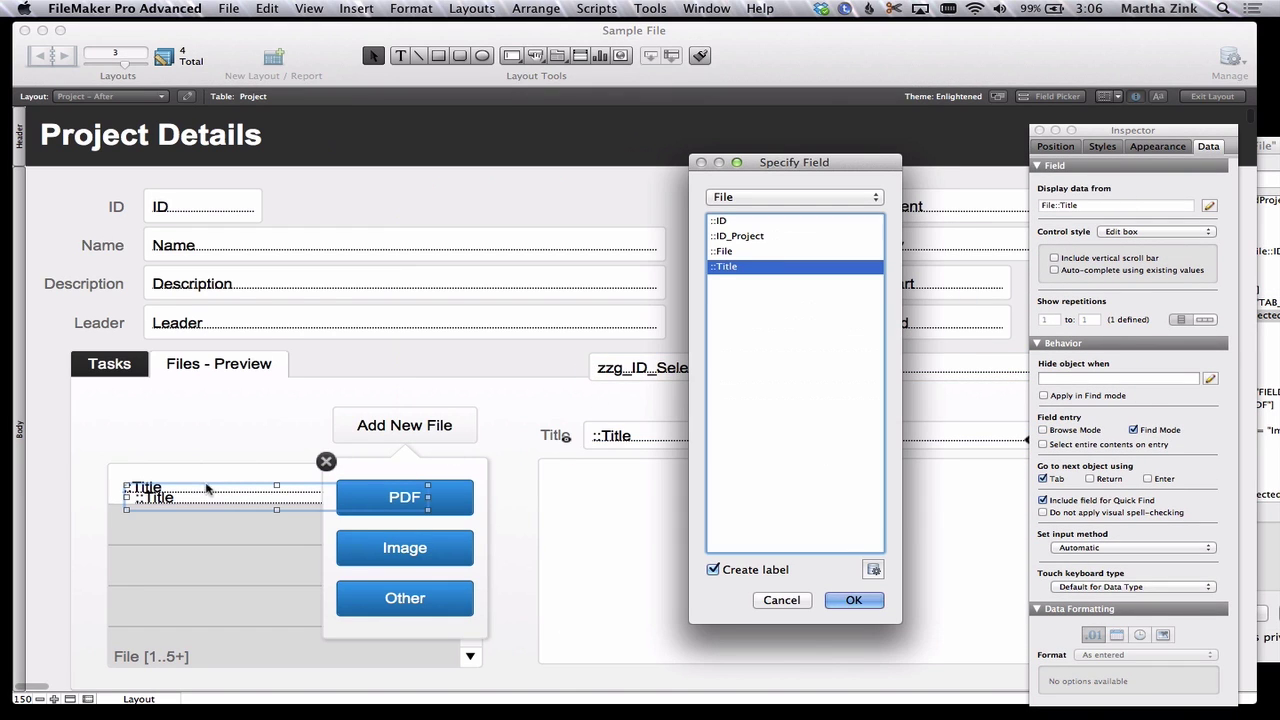
click(722, 221)
key(Return)
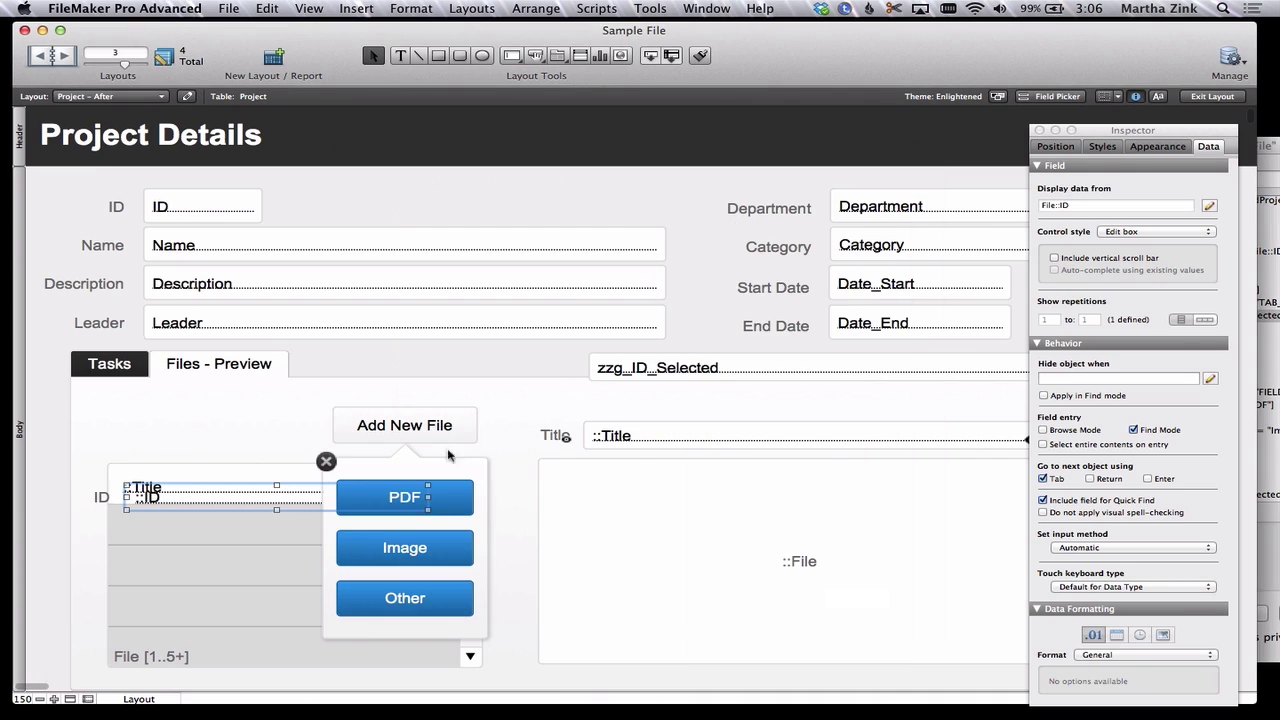
drag(172, 499, 274, 486)
click(103, 494)
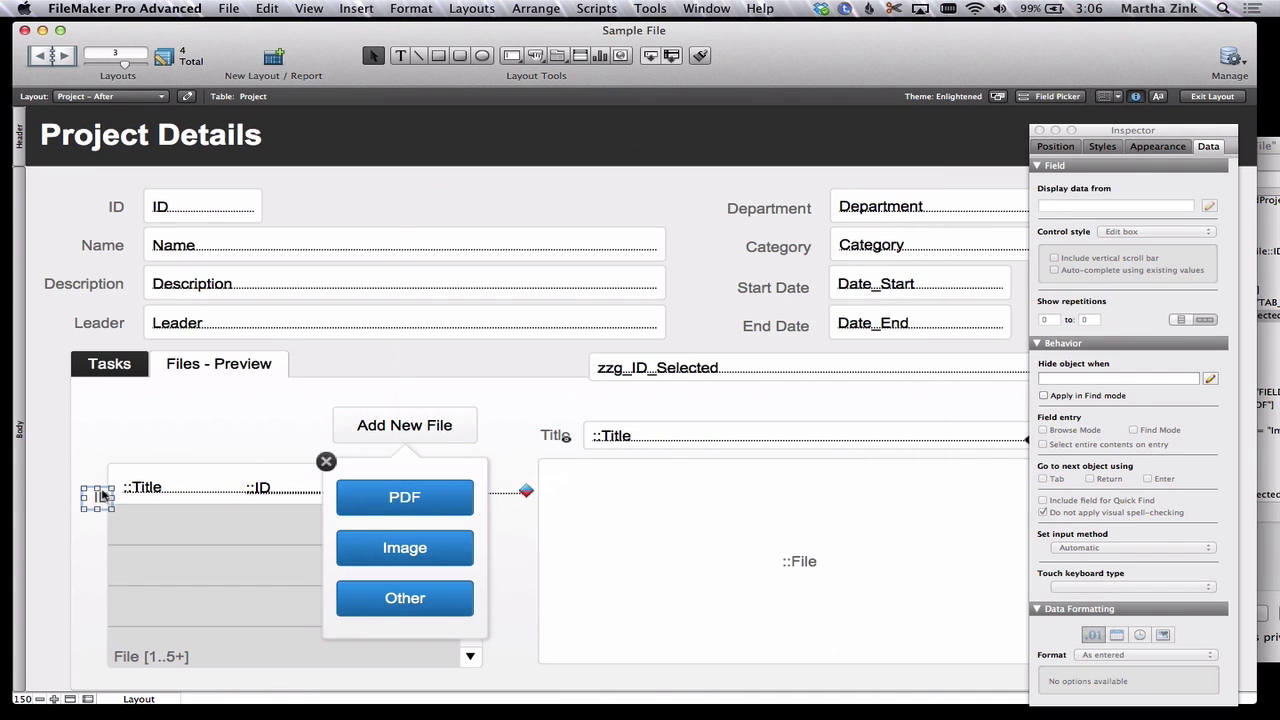
click(326, 461)
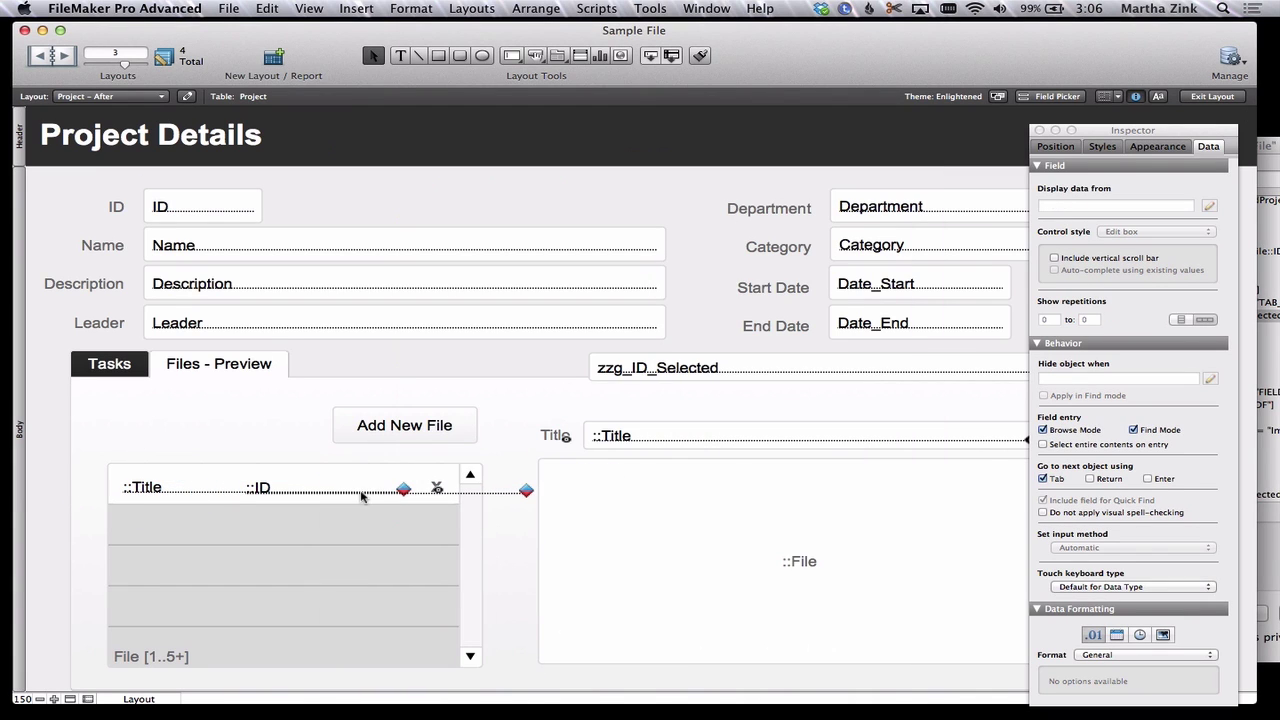
click(364, 490)
drag(538, 488, 358, 491)
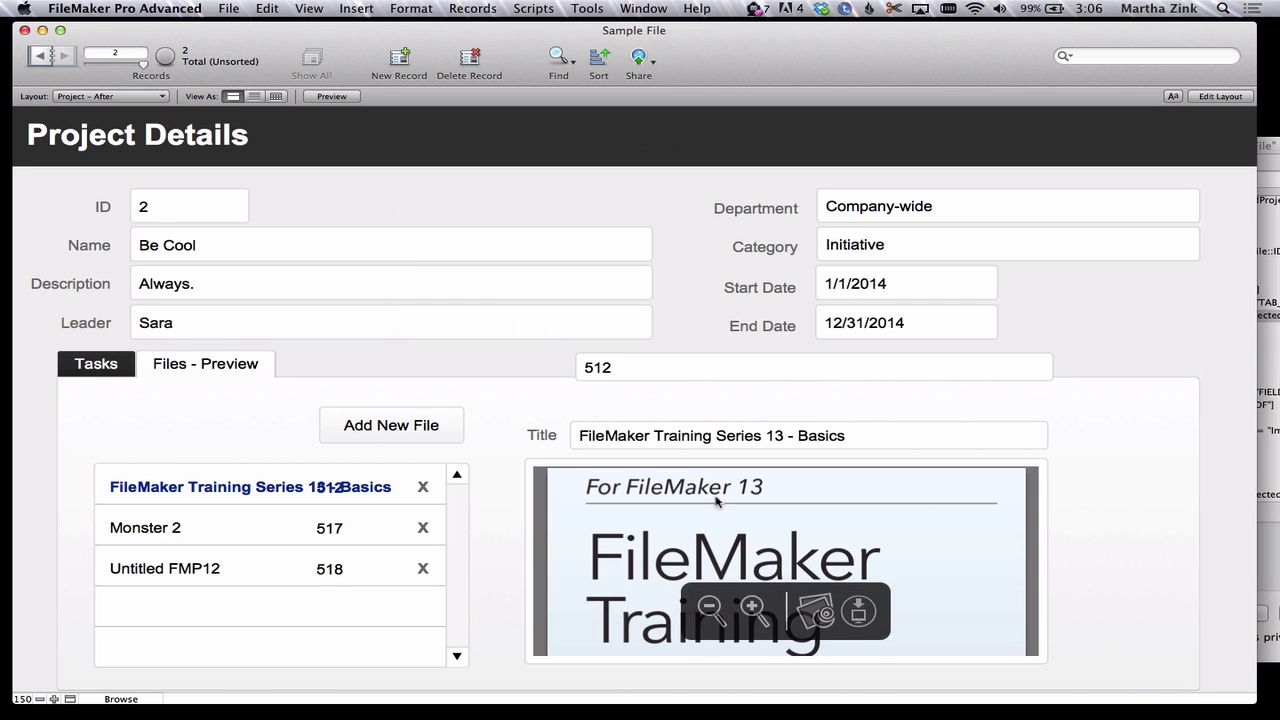
- Examine the match criteria of the relationship between Project and Project_File__selected in the relationships graph, without changing anything
key(super+shift+d)
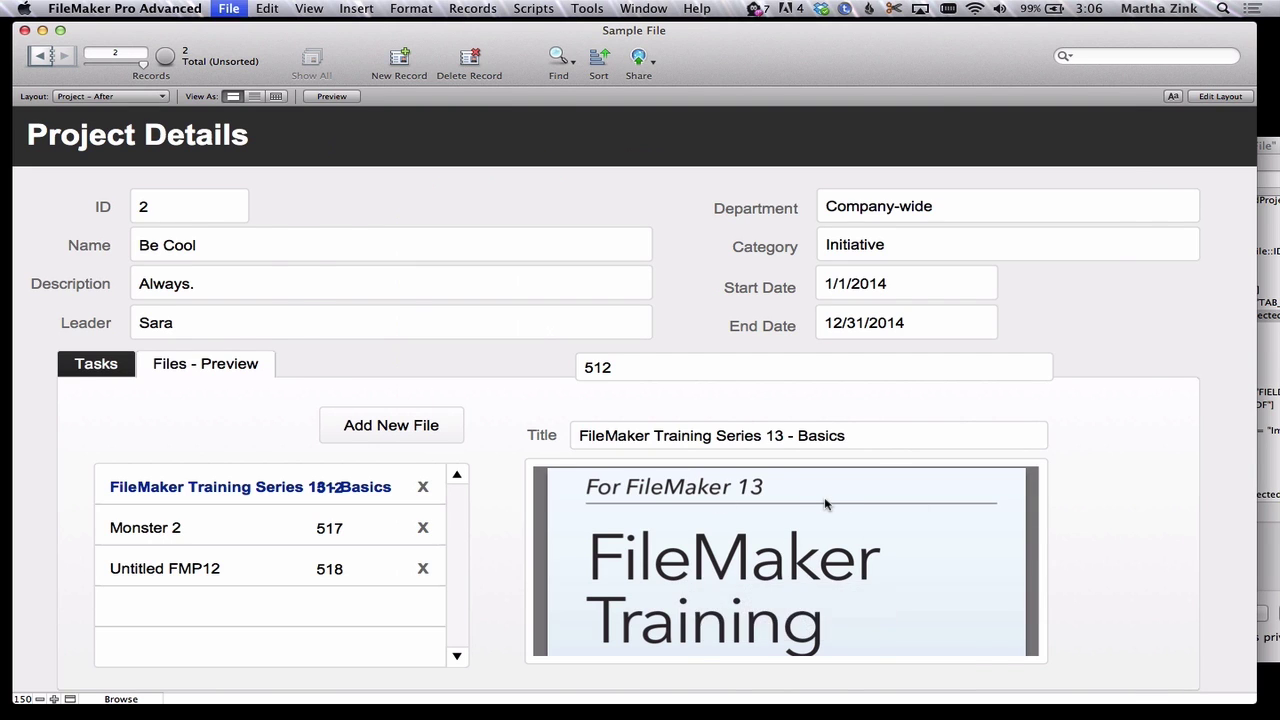
click(354, 406)
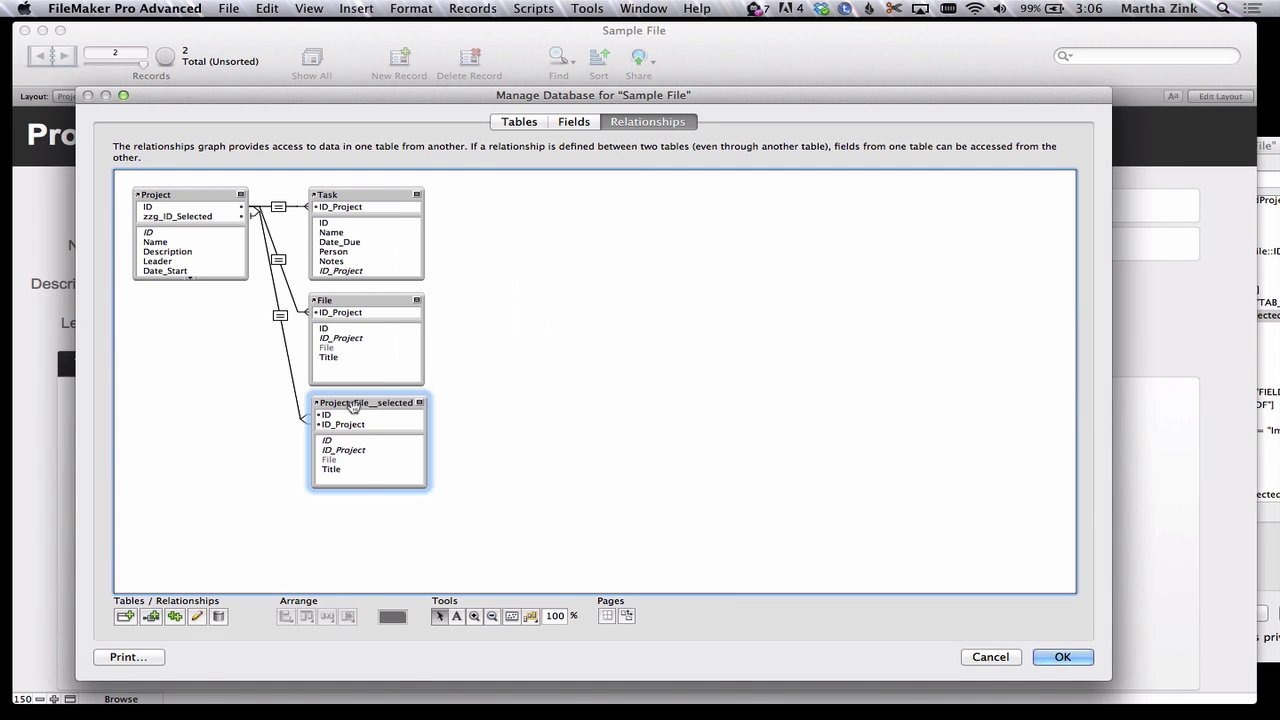
double_click(280, 316)
click(476, 318)
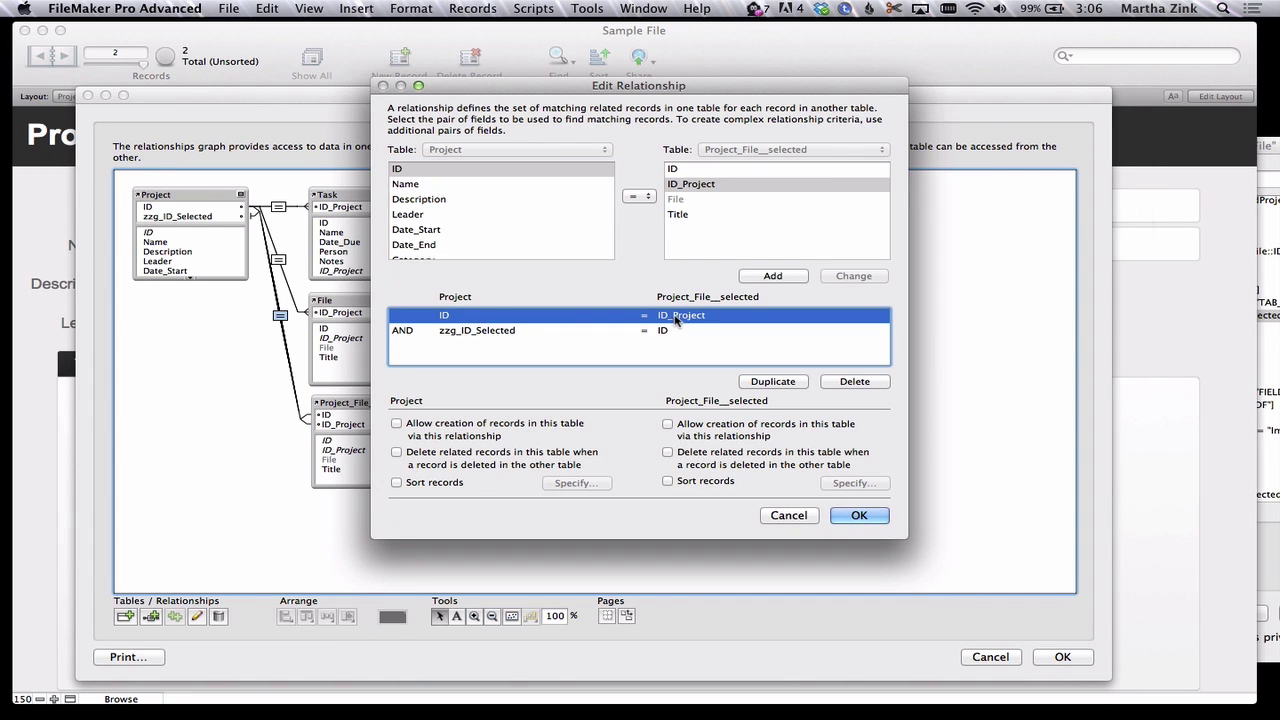
click(482, 333)
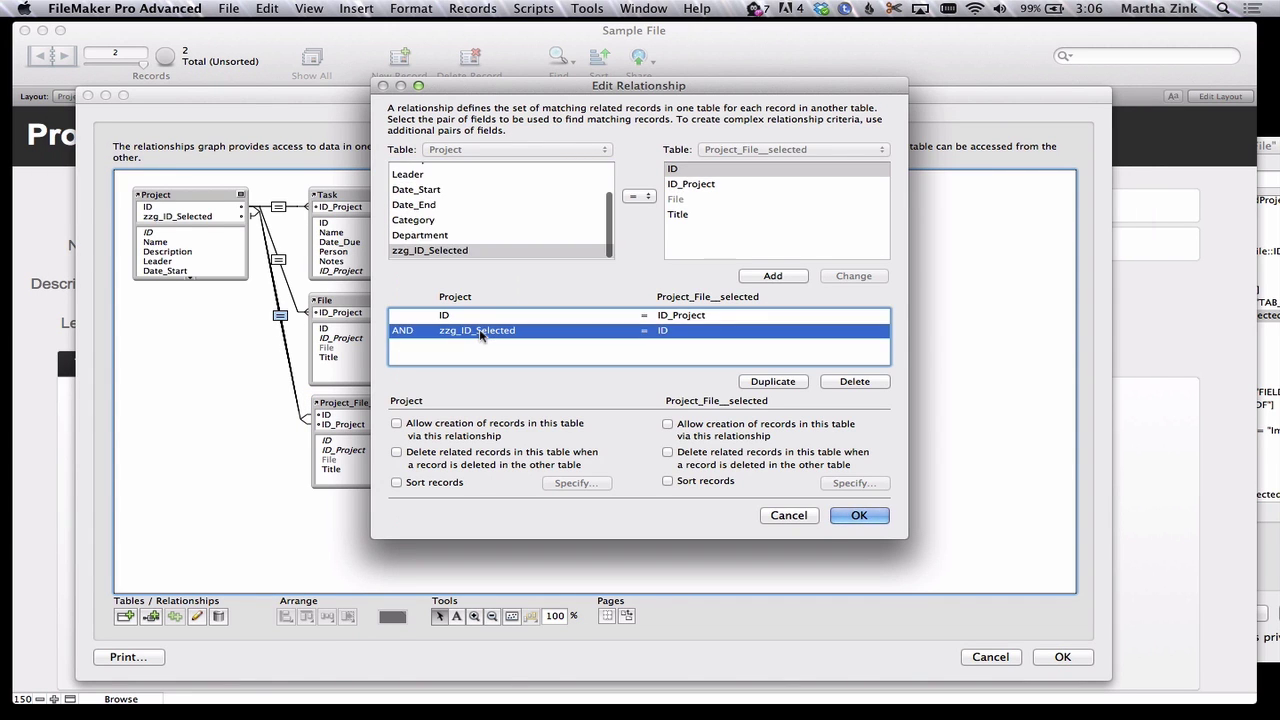
click(666, 320)
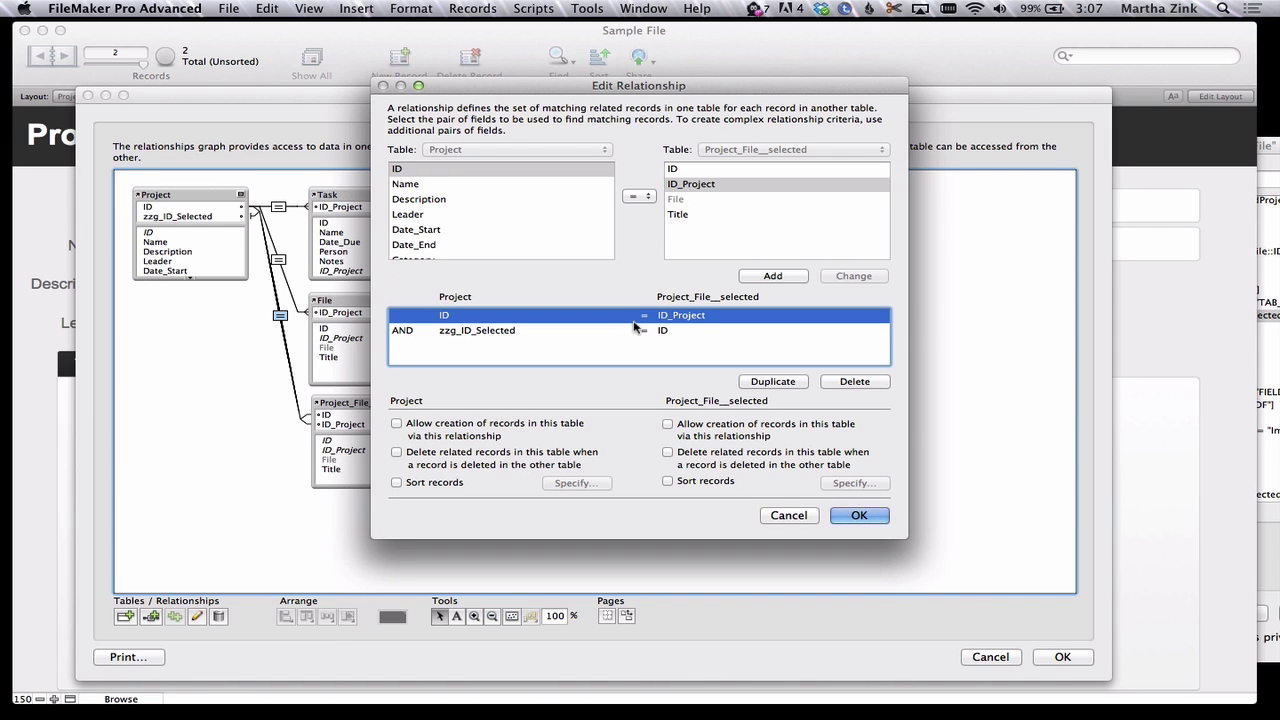
click(788, 516)
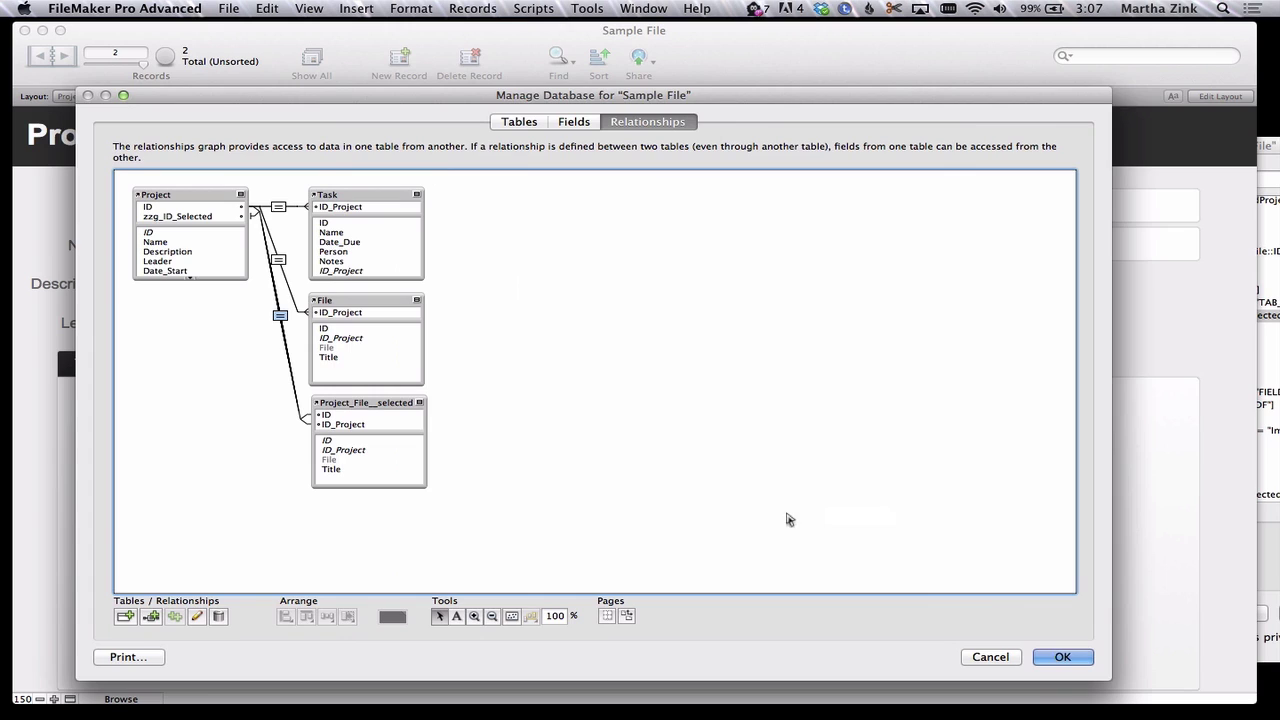
click(1004, 657)
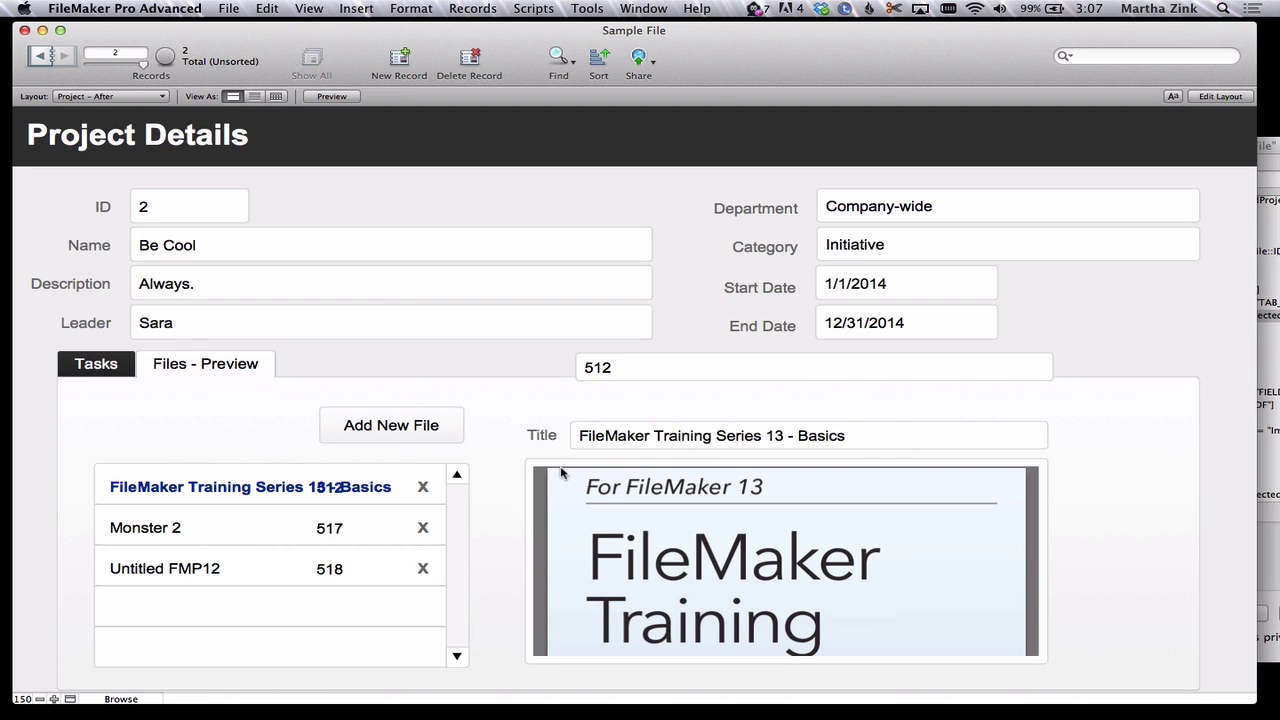
- Reopen the Add New File script and review the Set Field step for Project::zzg_ID_Selected
key(super+shift+s)
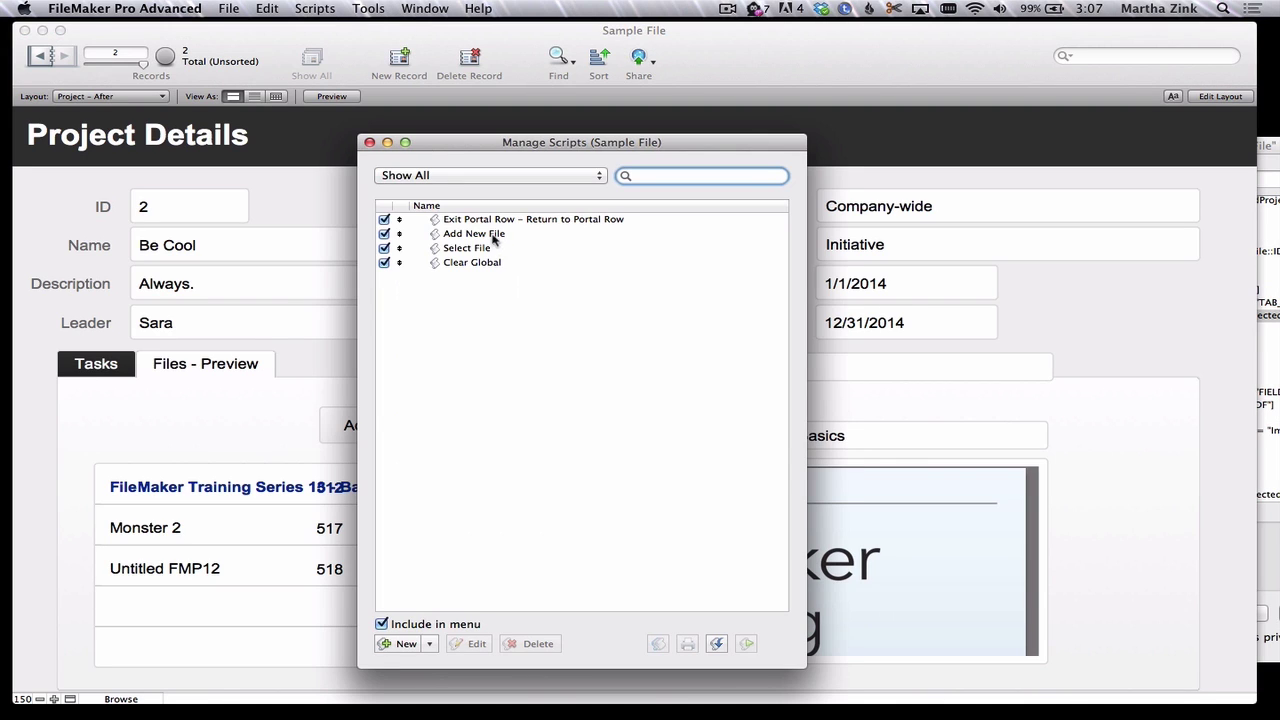
click(493, 236)
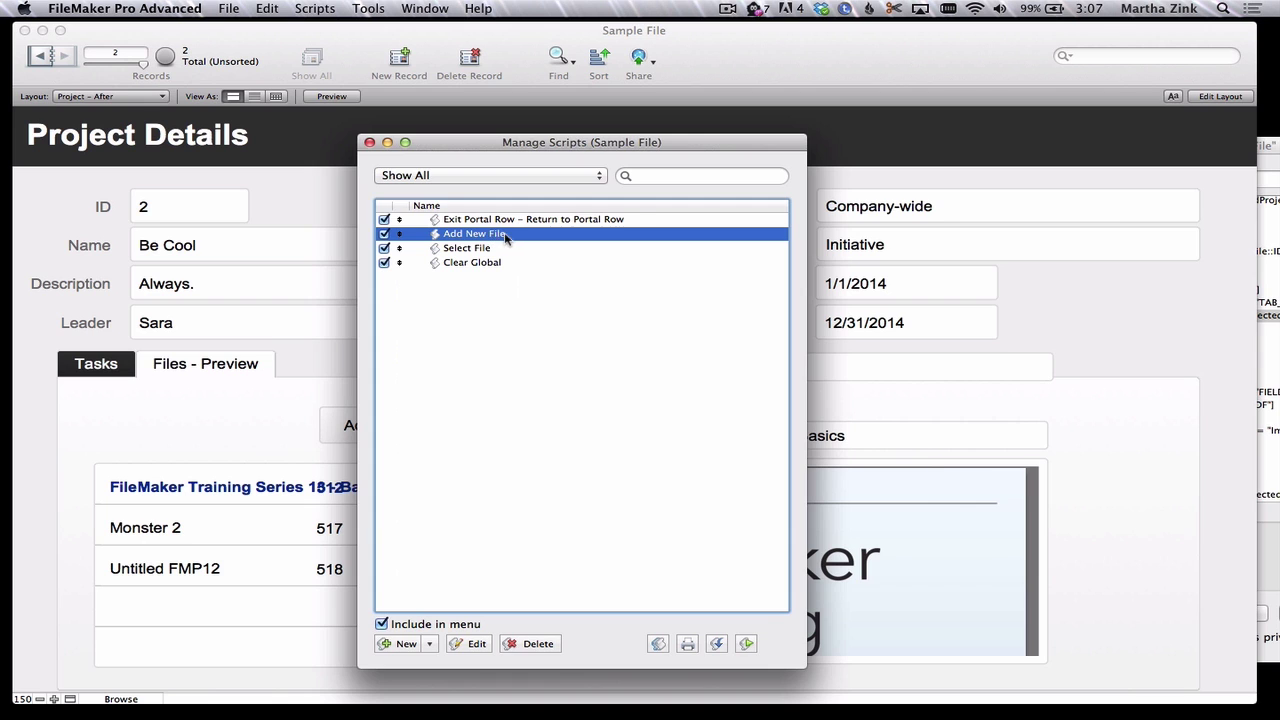
double_click(506, 236)
drag(1117, 146, 517, 102)
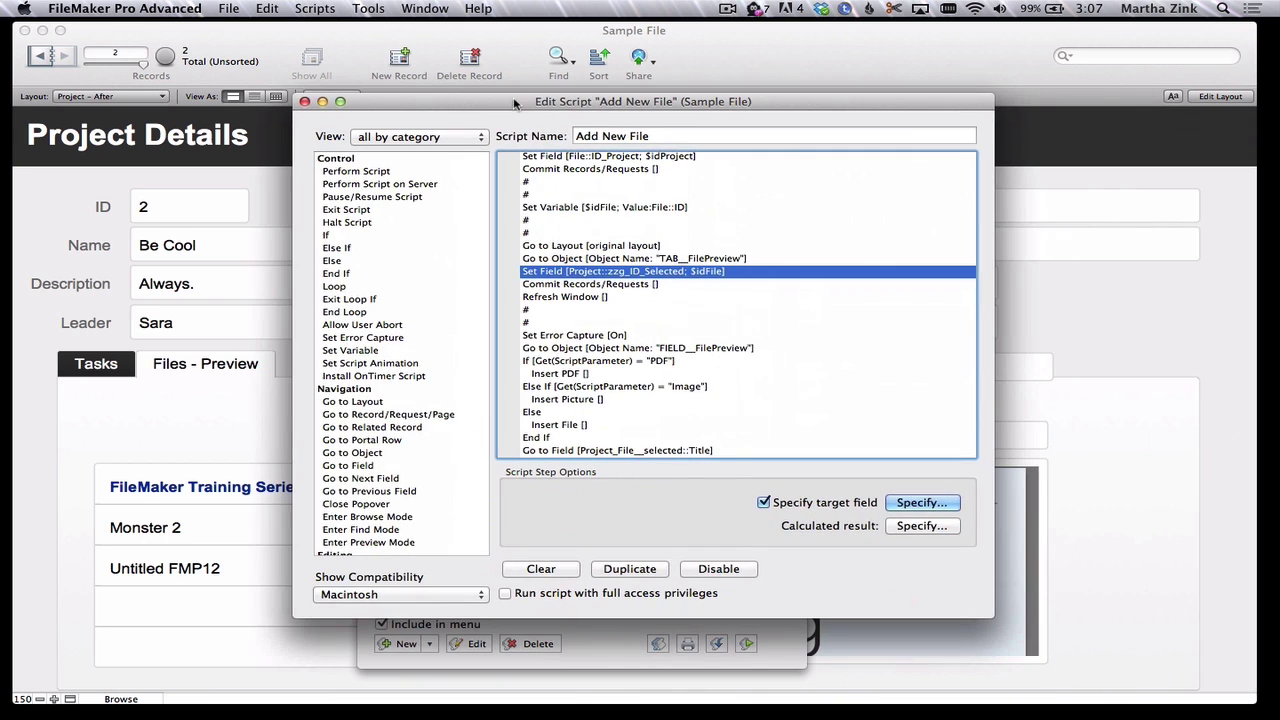
click(580, 319)
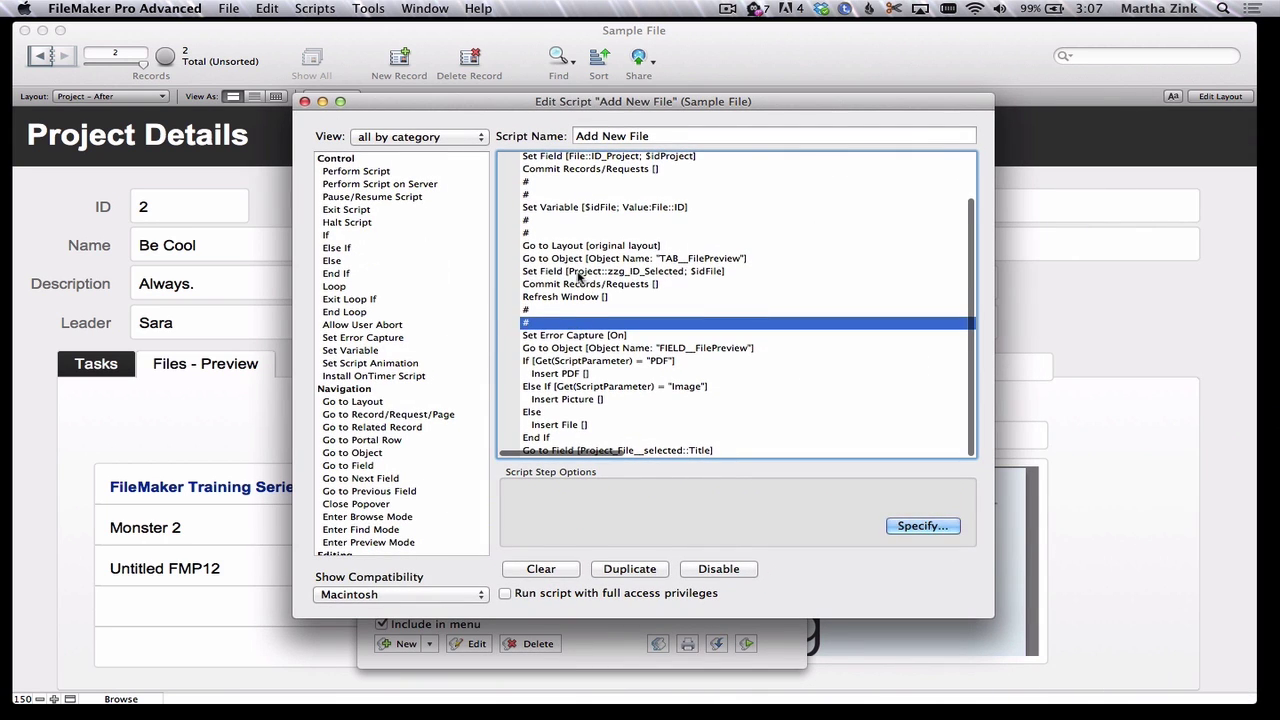
click(588, 271)
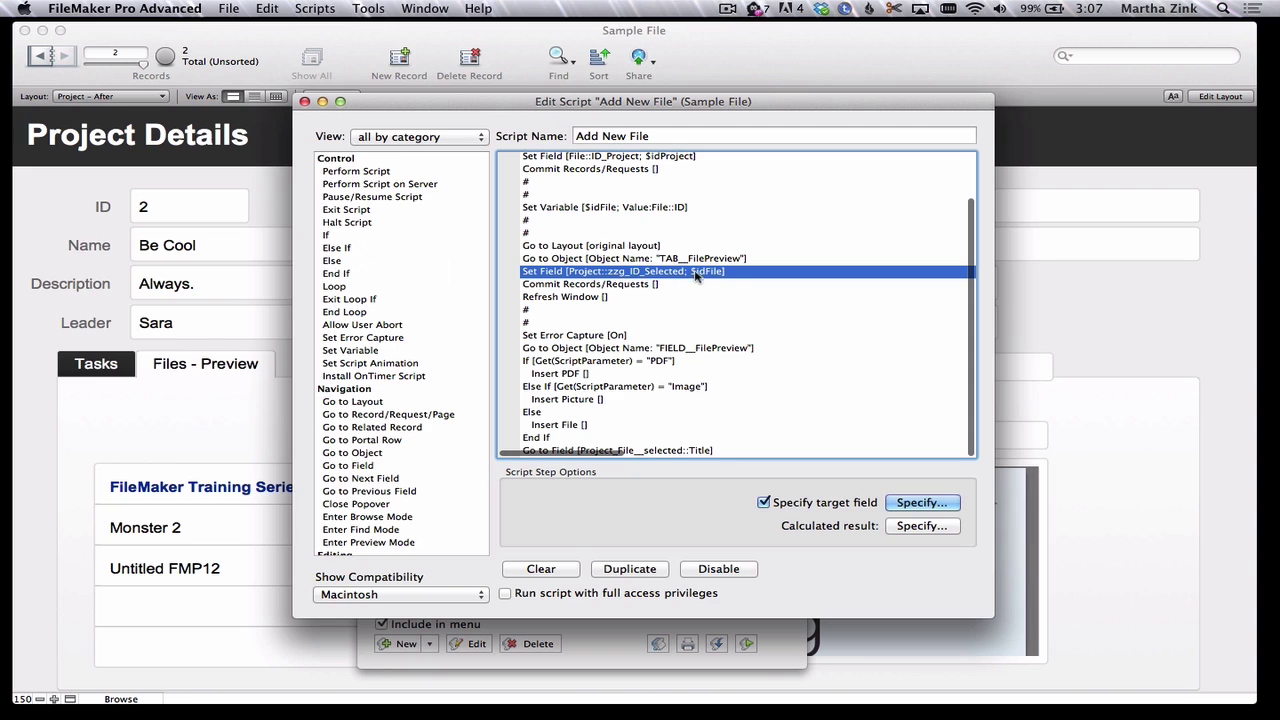
- Examine the Go to Object step for FIELD__FilePreview and the conditional Insert PDF, Insert Picture and Insert File steps
click(593, 348)
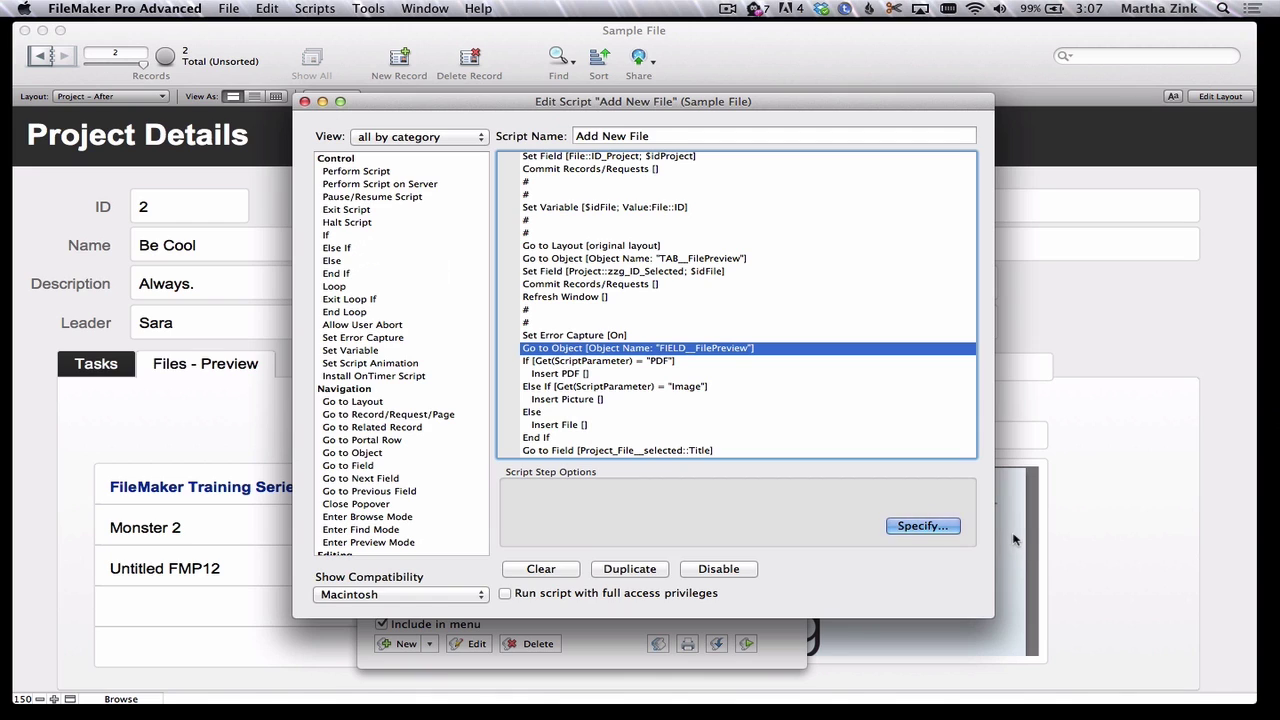
click(575, 374)
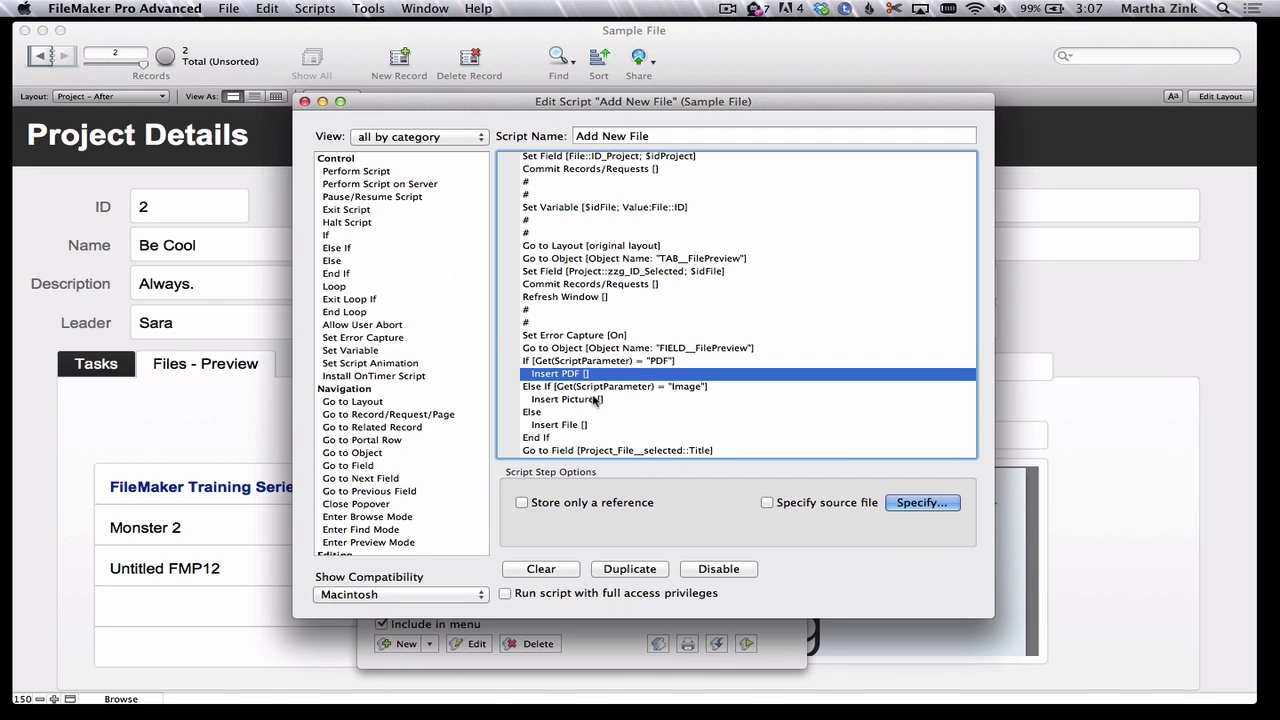
click(594, 400)
click(571, 426)
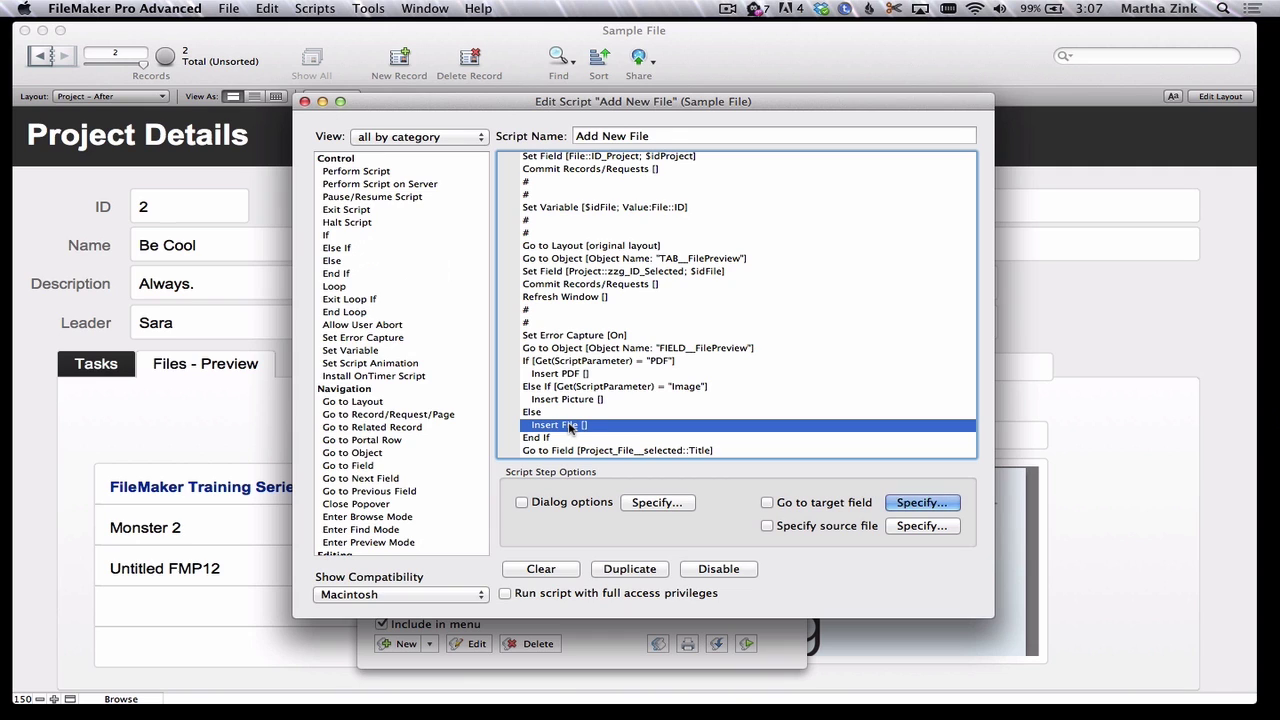
scroll(571, 426, down, 1)
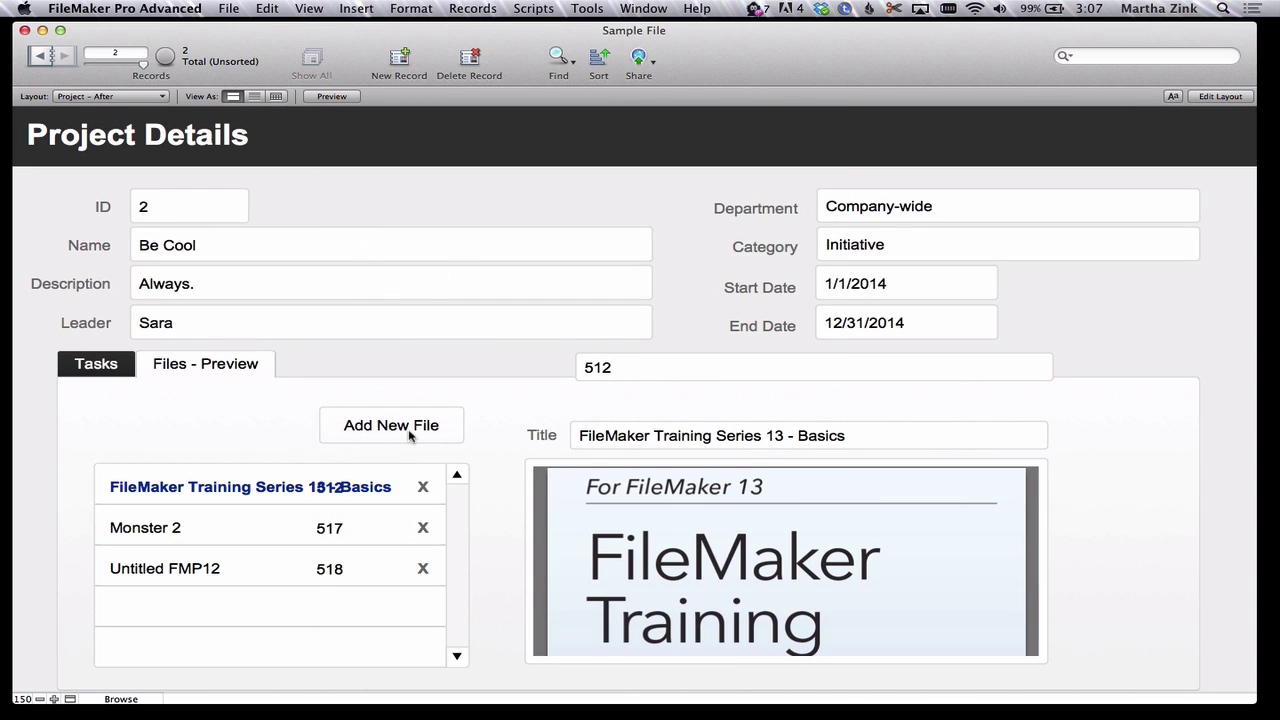
- Turn on the Script Debugger and start adding a new file of the Image type
click(587, 8)
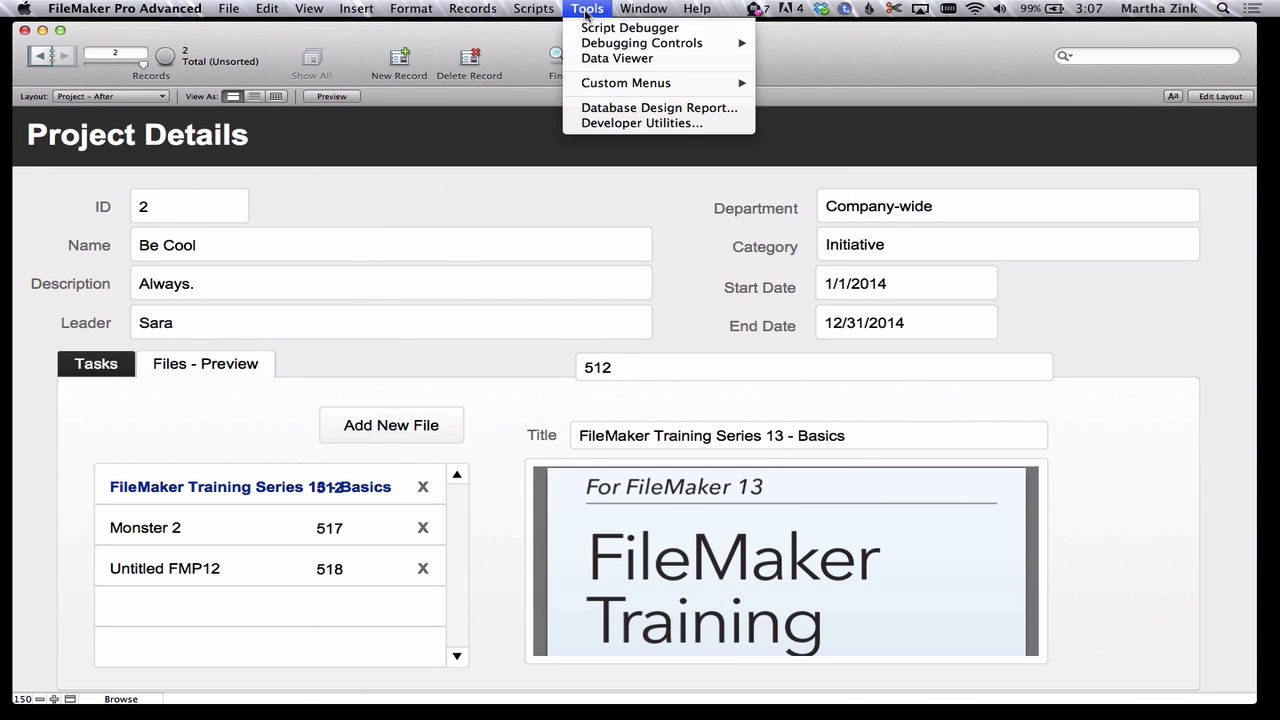
click(605, 25)
click(389, 425)
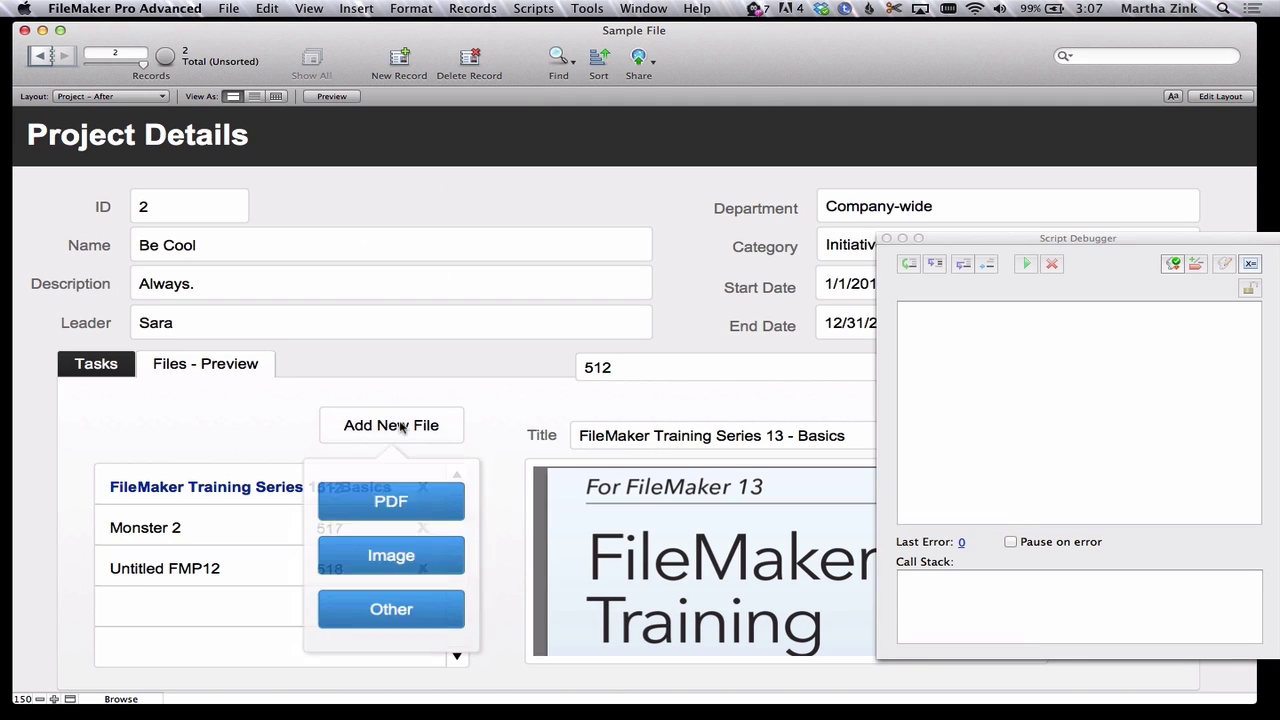
click(391, 556)
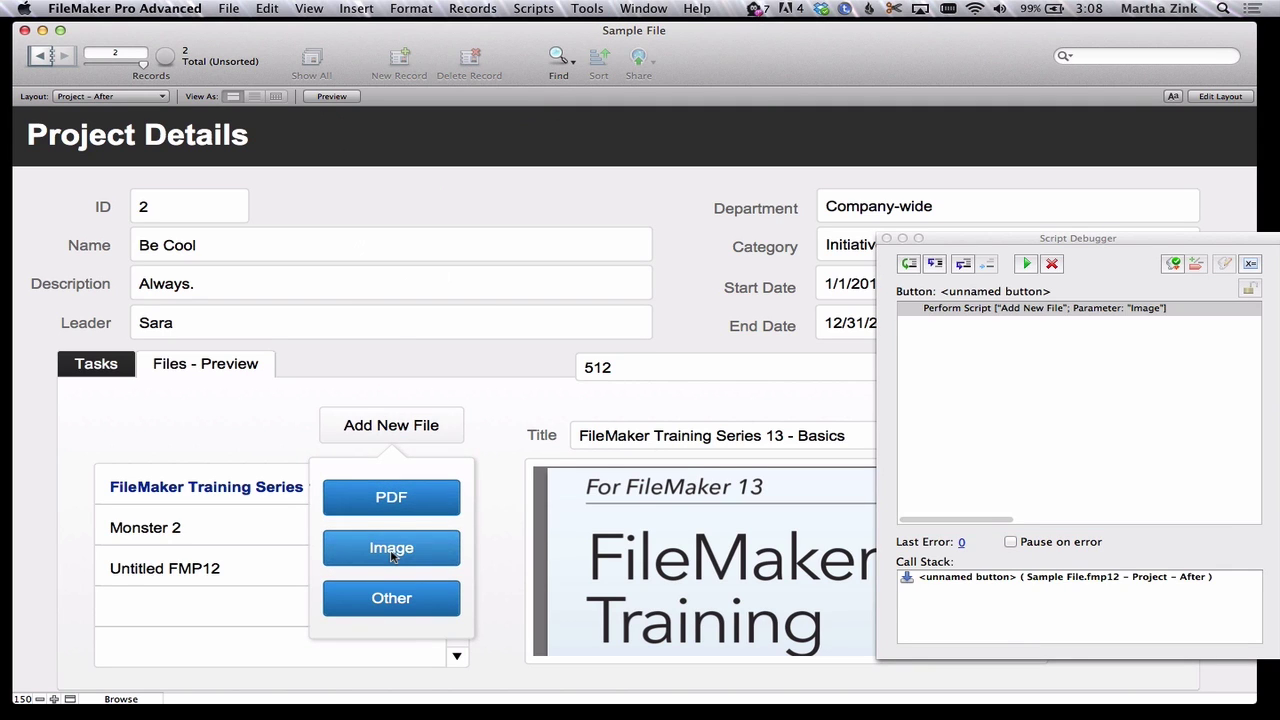
- Step through the Add New File script until it has created the File record, set File::ID_Project and stored File::ID in $idFile
click(930, 264)
click(930, 264)
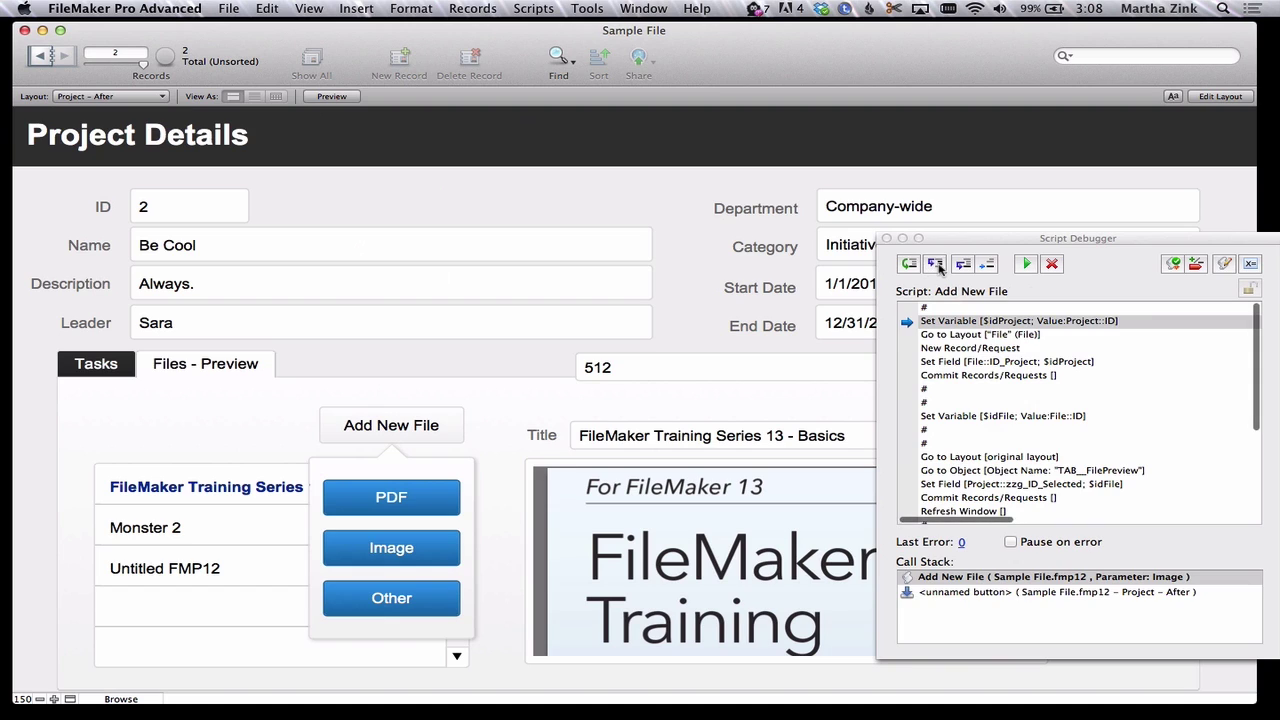
click(932, 265)
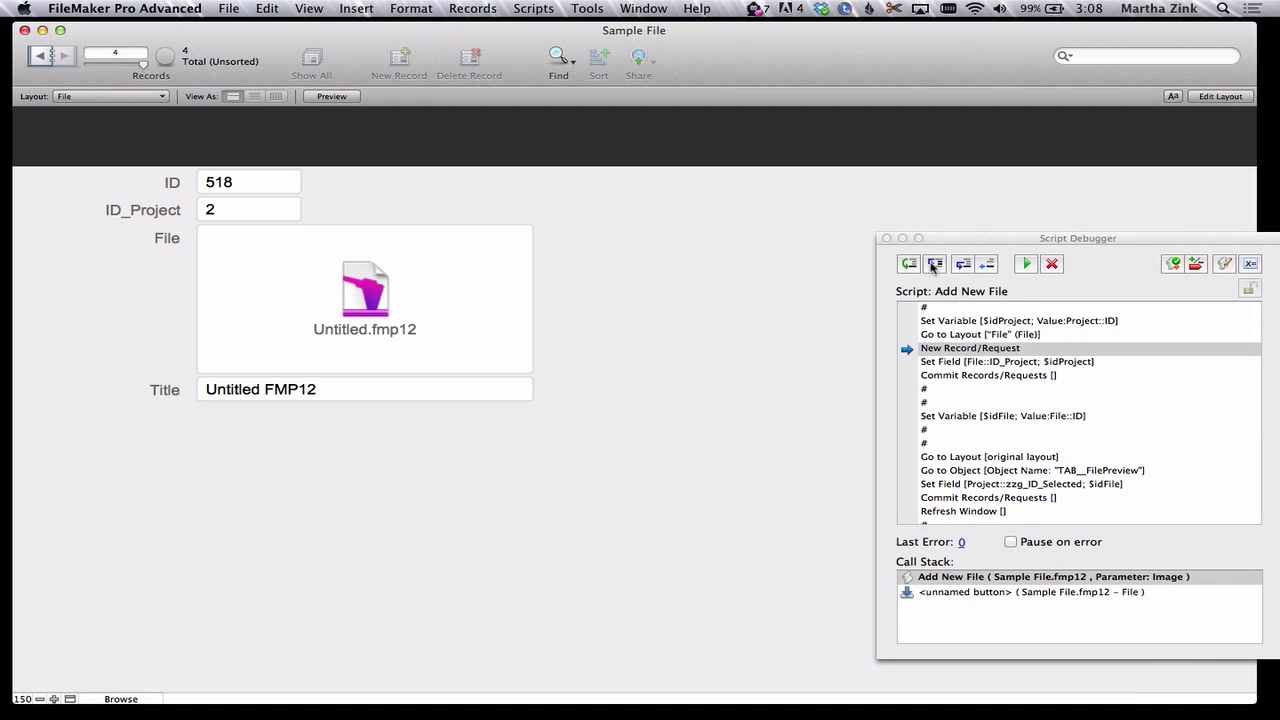
click(932, 265)
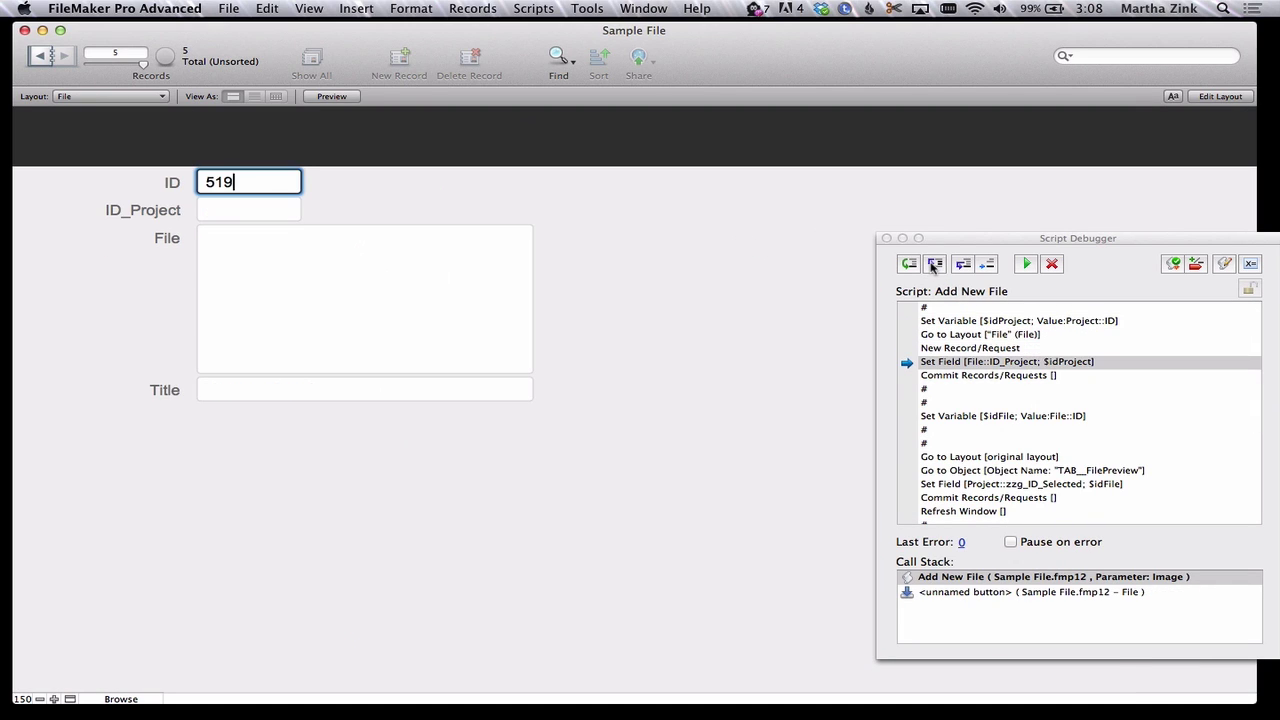
click(932, 265)
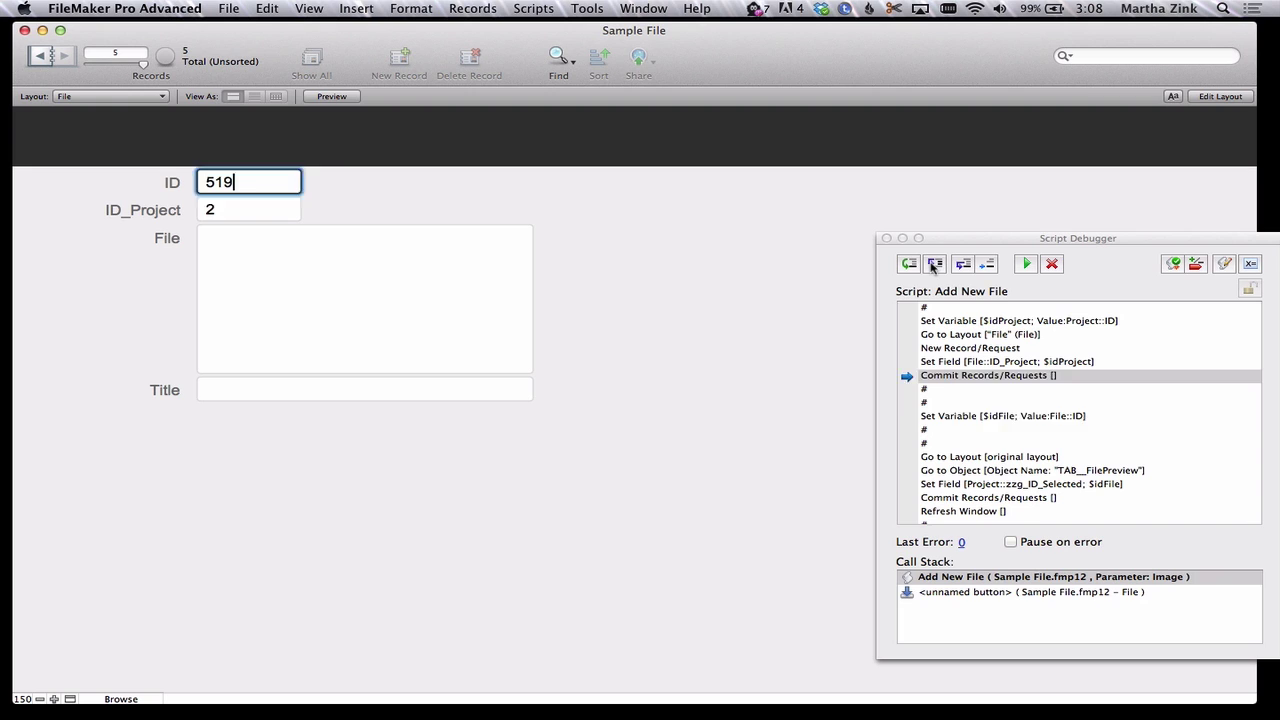
click(932, 265)
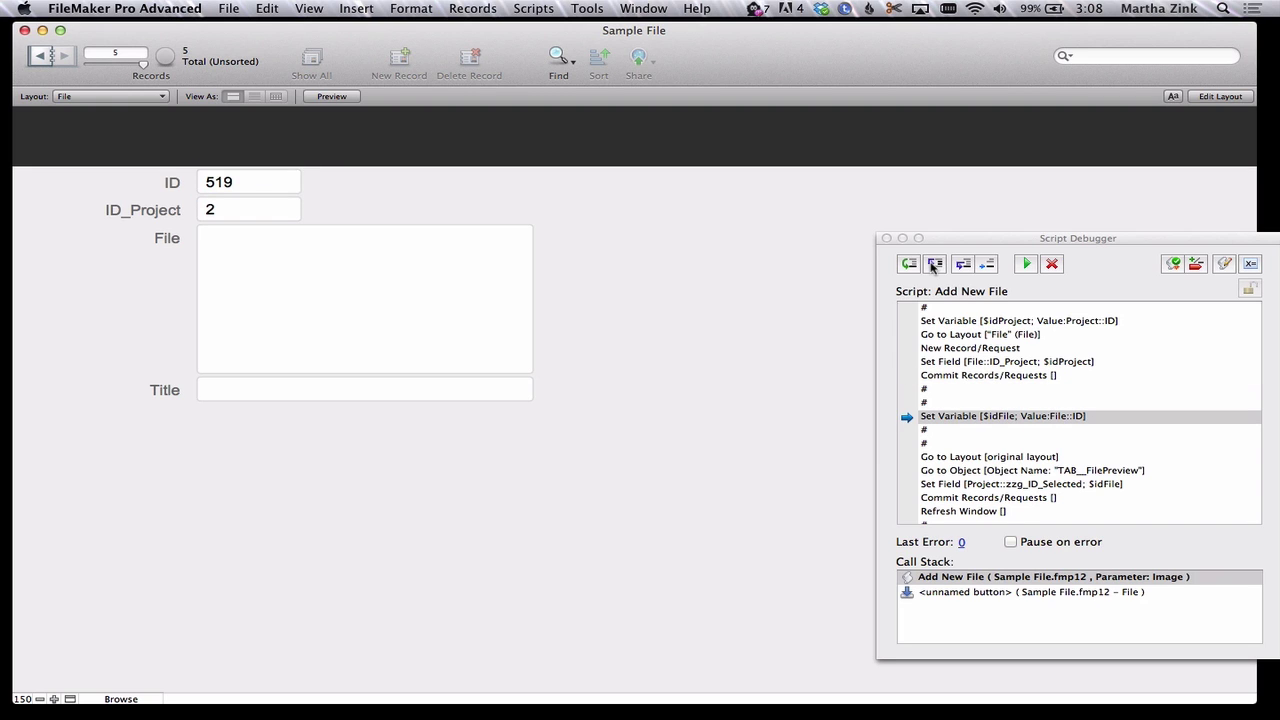
click(932, 265)
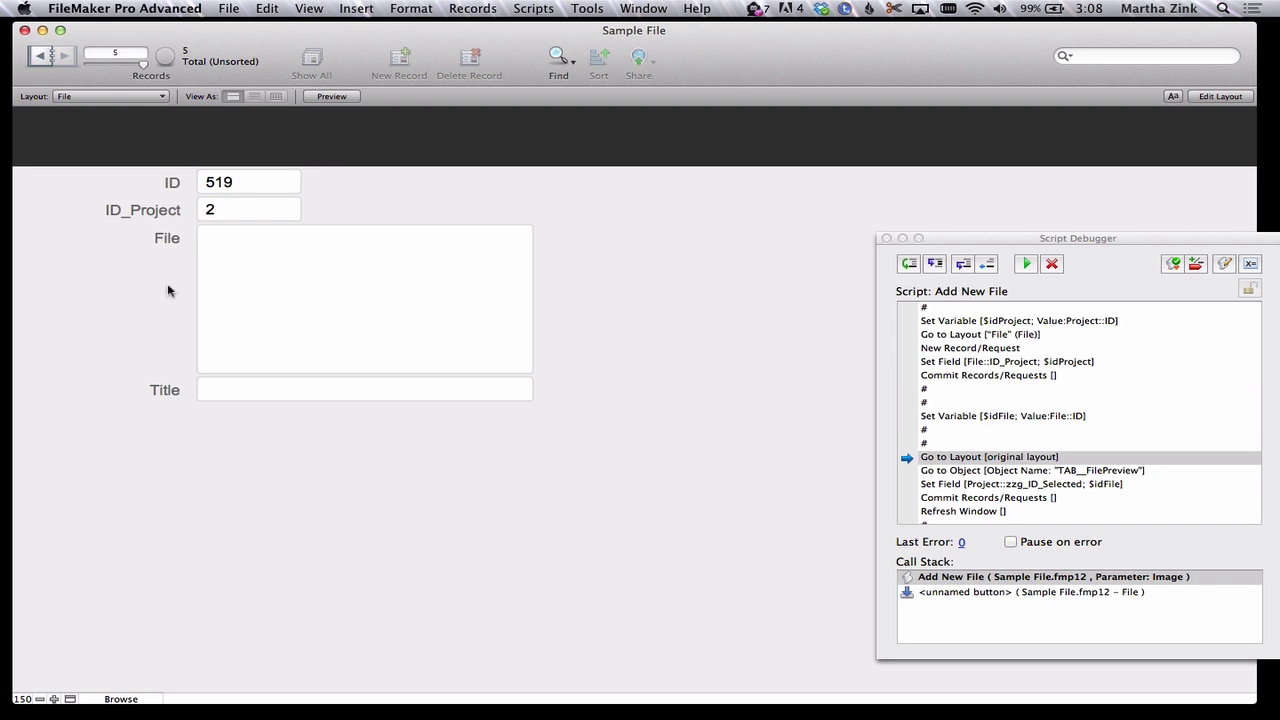
- Open the Data Viewer and examine the current values of $idProject and $idFile in the running script
click(1250, 263)
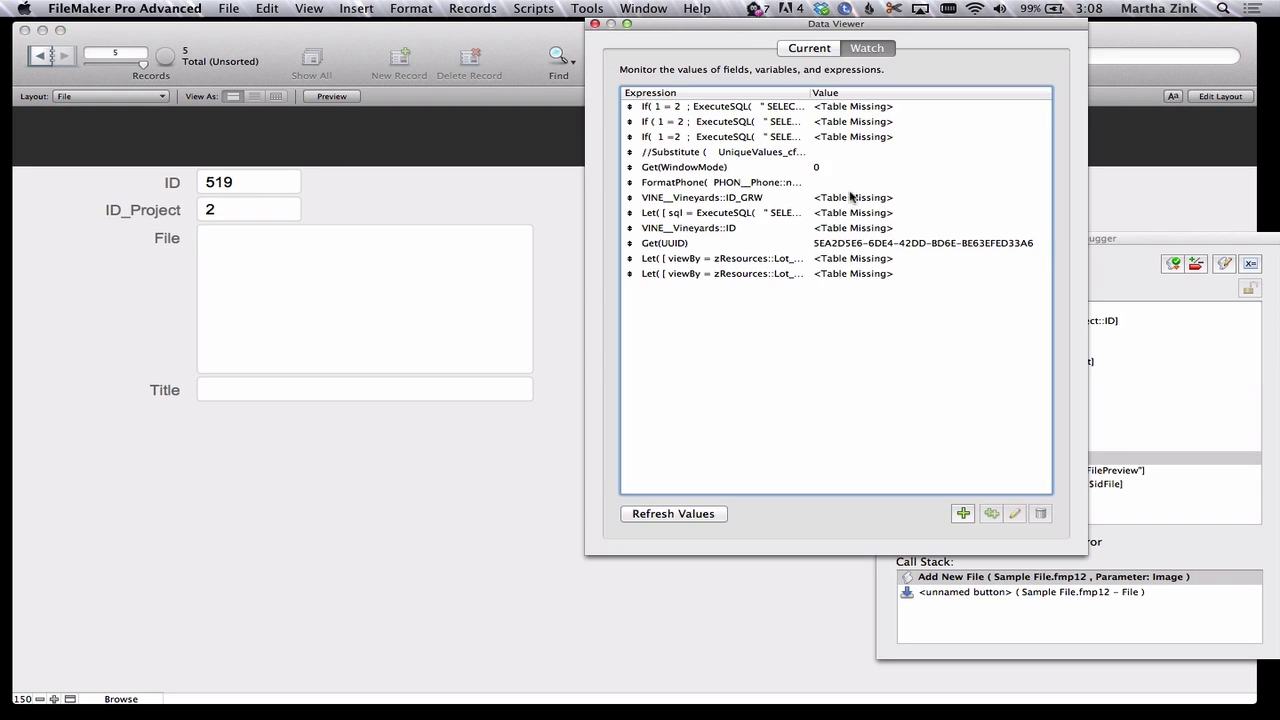
click(740, 47)
drag(807, 30, 677, 113)
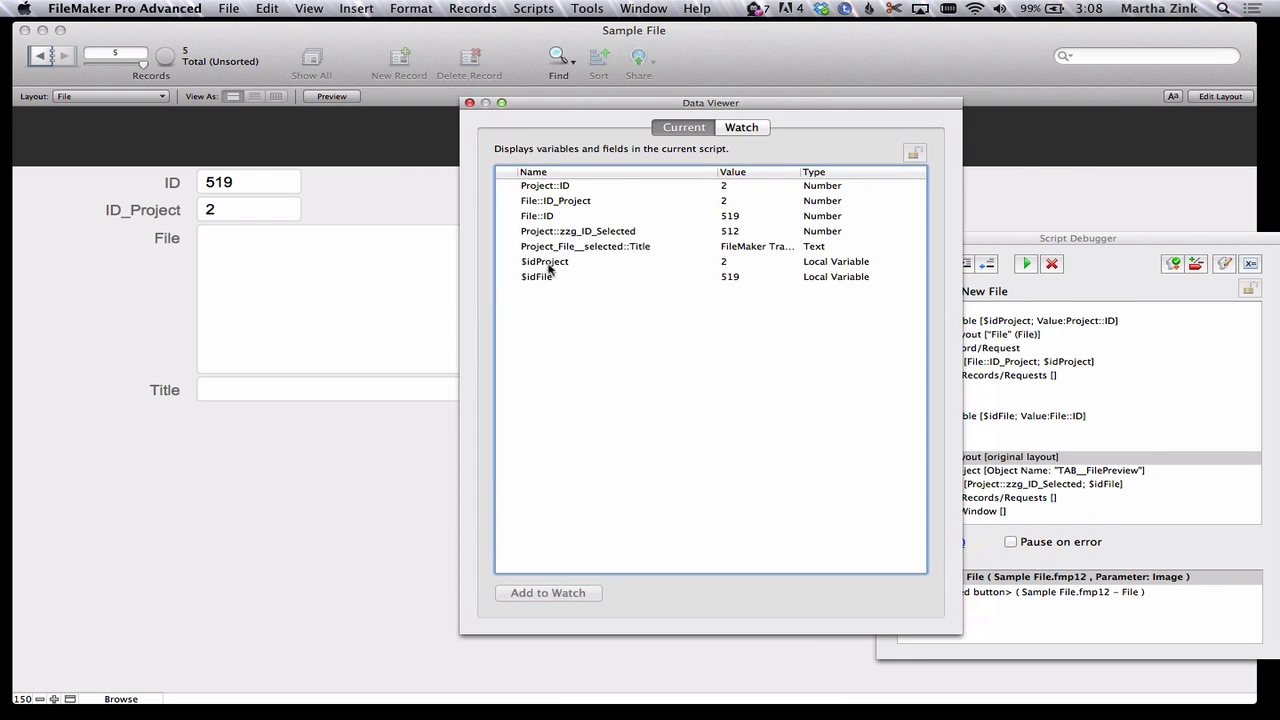
click(692, 280)
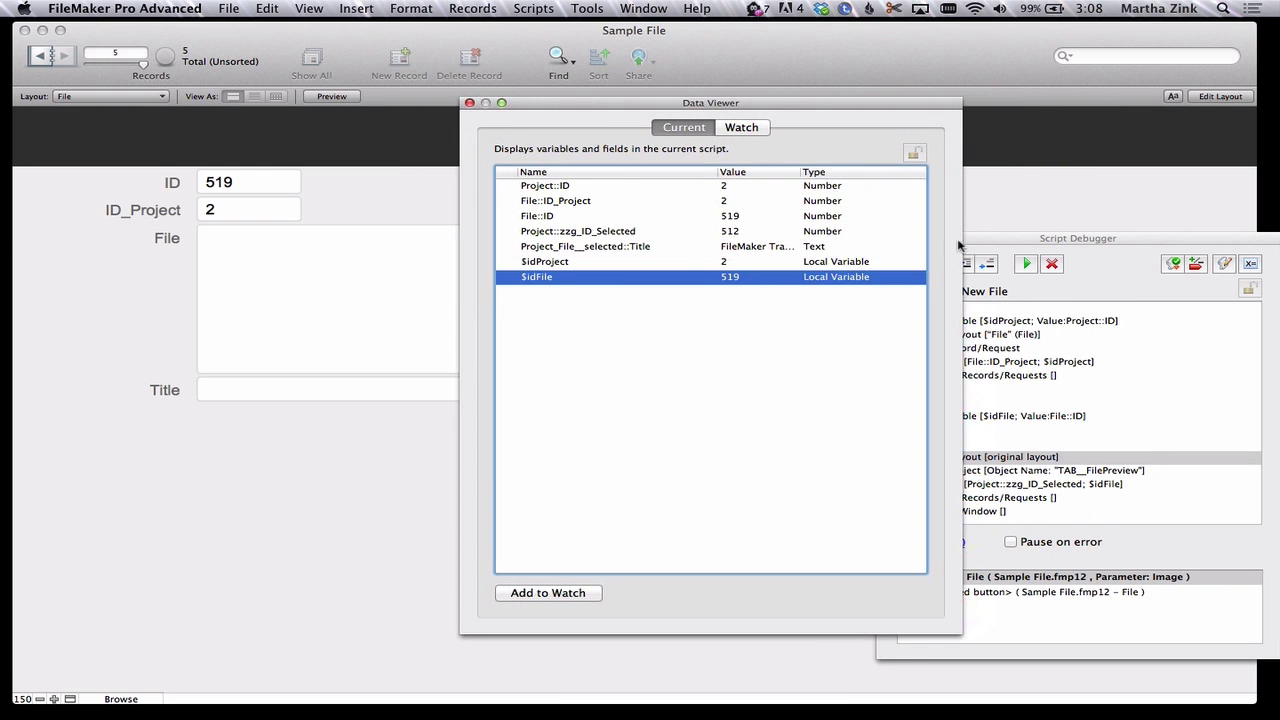
- Step the script through the return to the original layout, setting Project::zzg_ID_Selected to $idFile, committing and refreshing the window
click(982, 249)
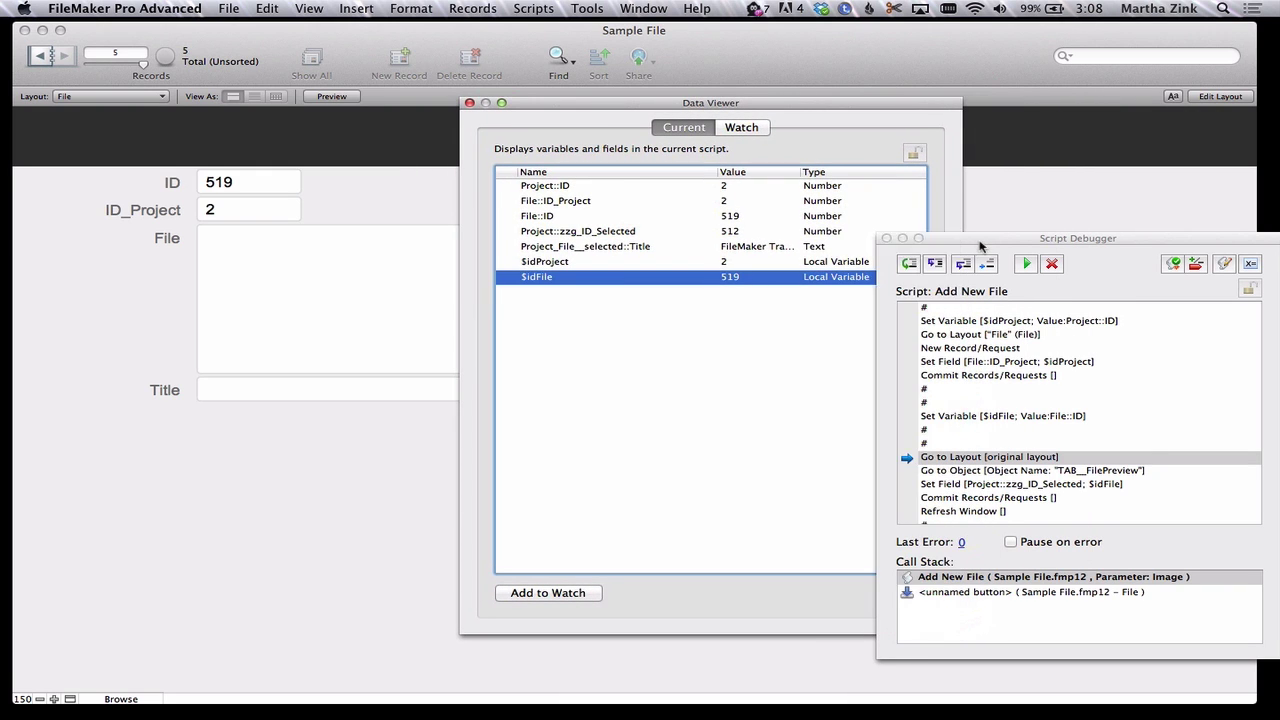
click(905, 265)
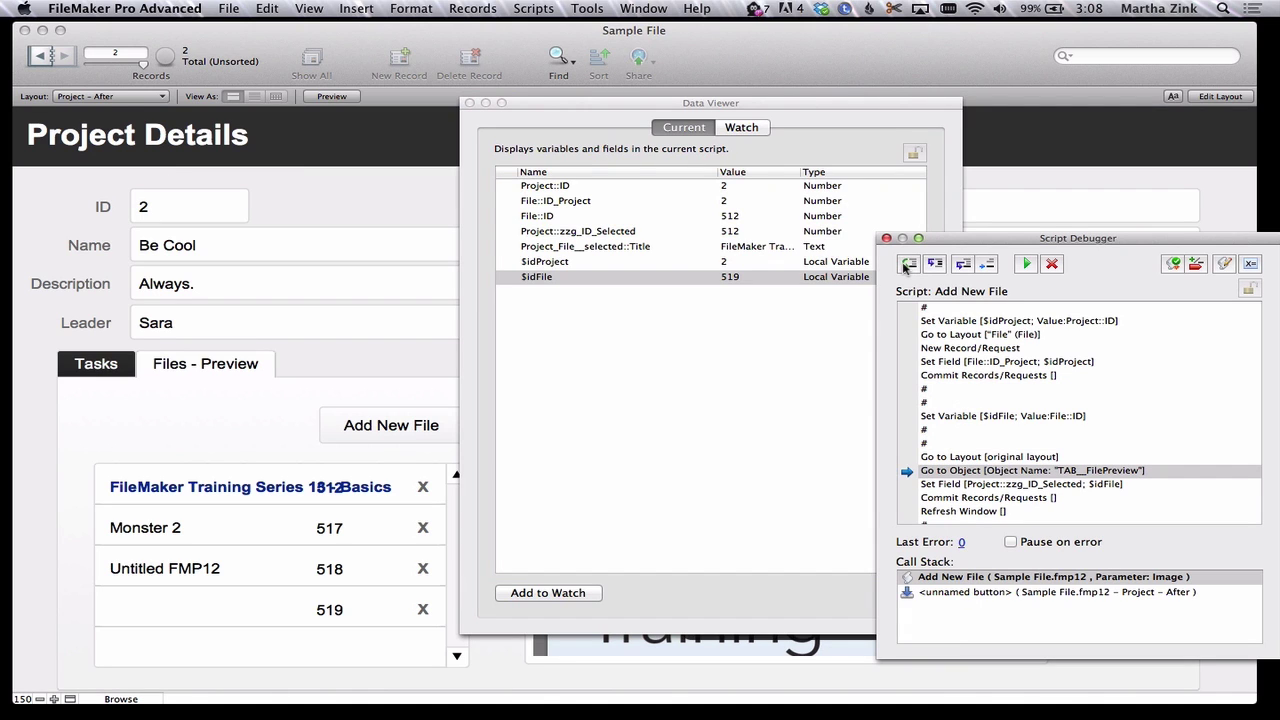
click(905, 265)
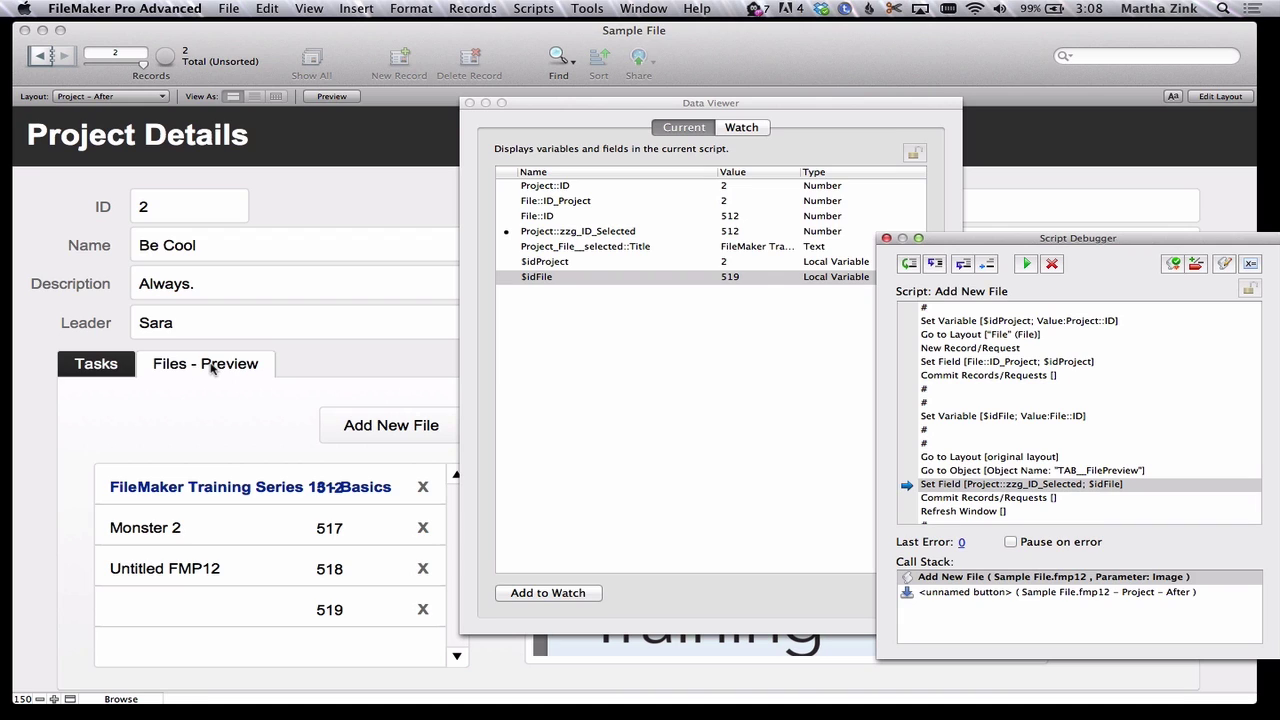
click(909, 264)
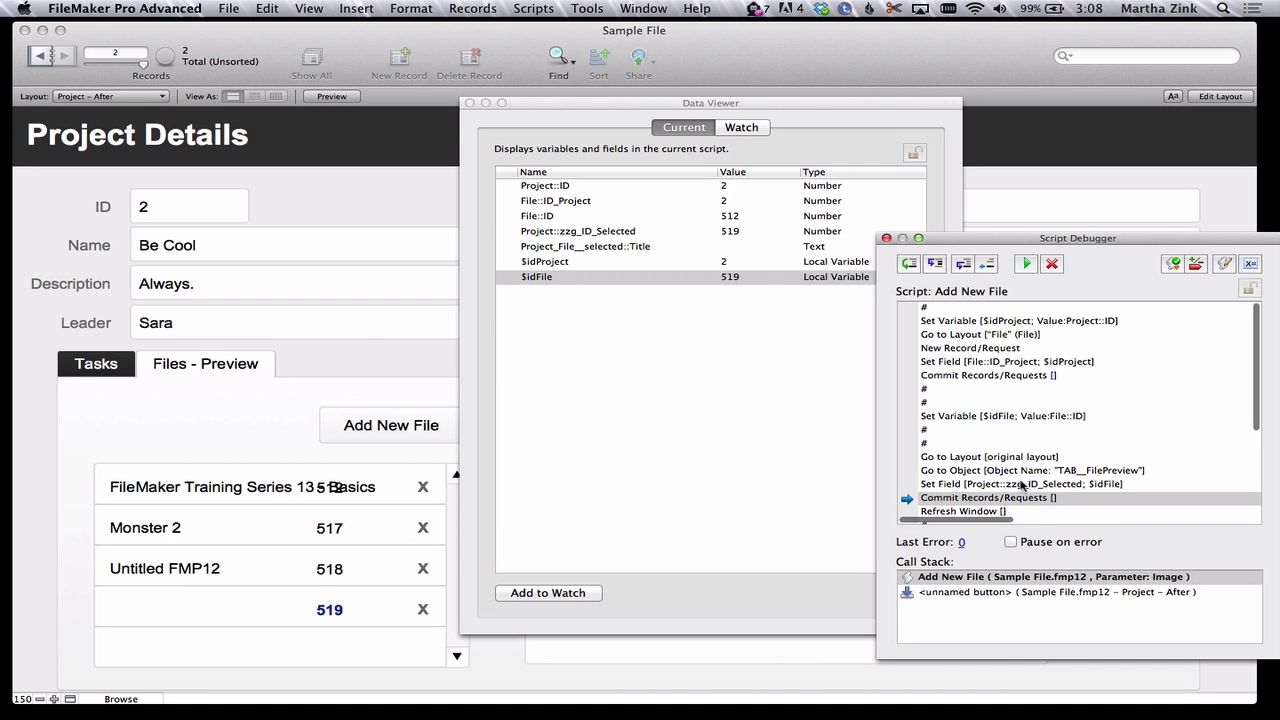
click(909, 264)
click(909, 264)
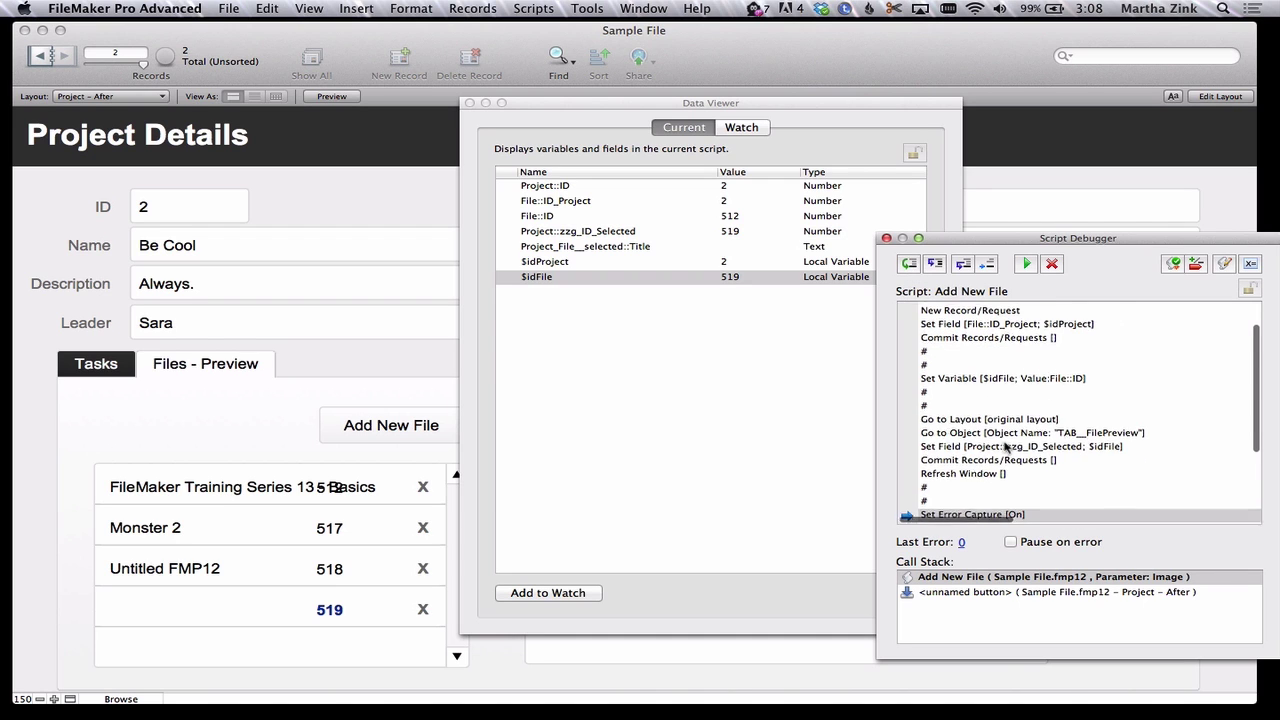
- Close the Data Viewer and step the script through the FIELD__FilePreview object and the Image condition up to Insert Picture
drag(709, 106, 322, 104)
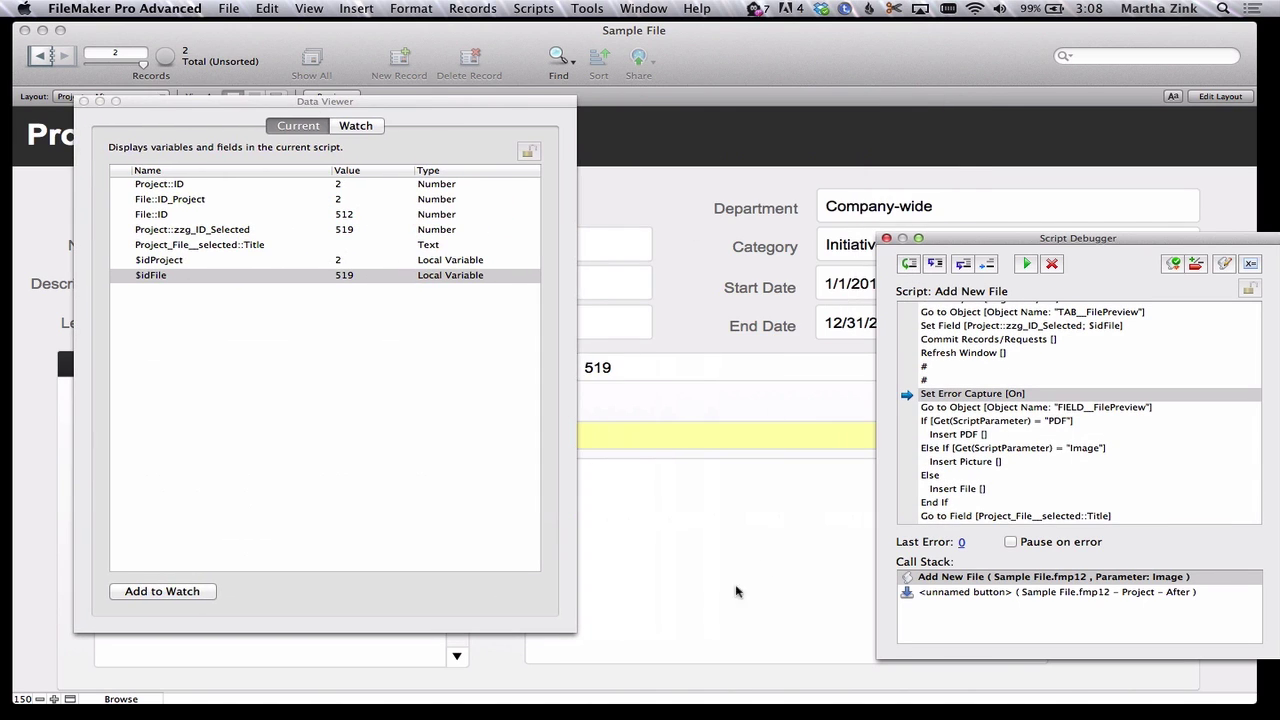
click(85, 102)
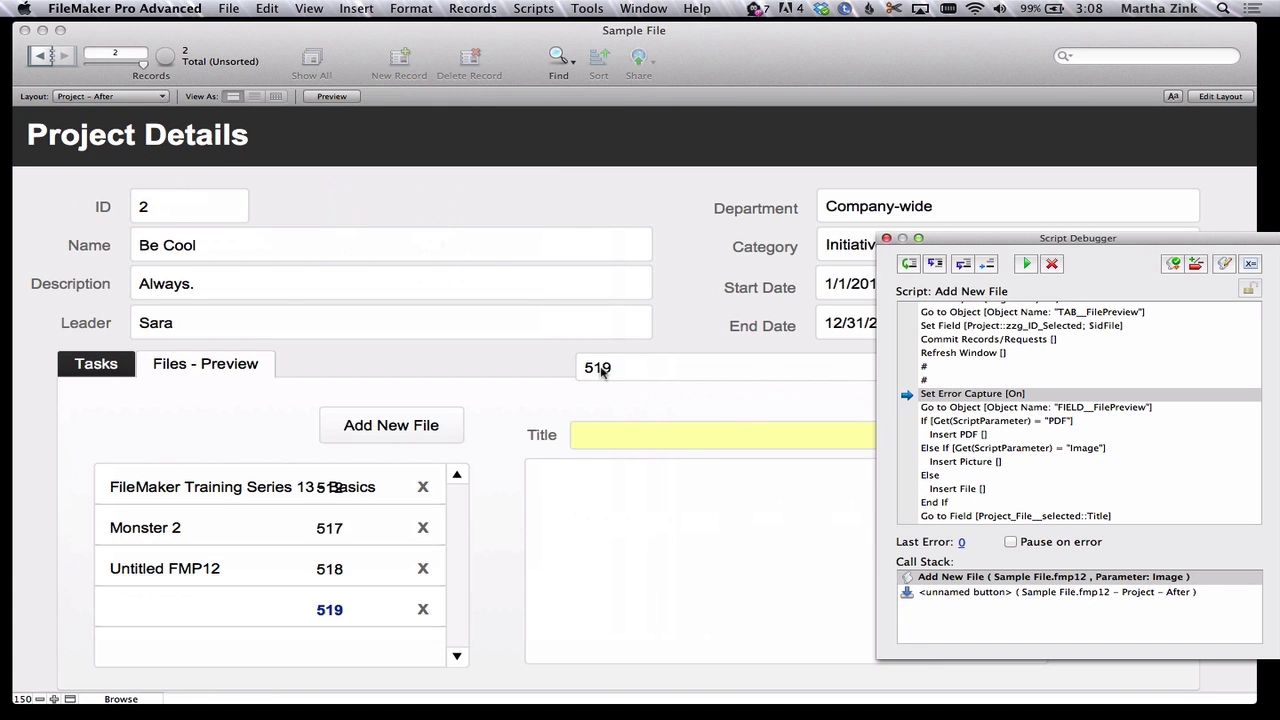
click(910, 265)
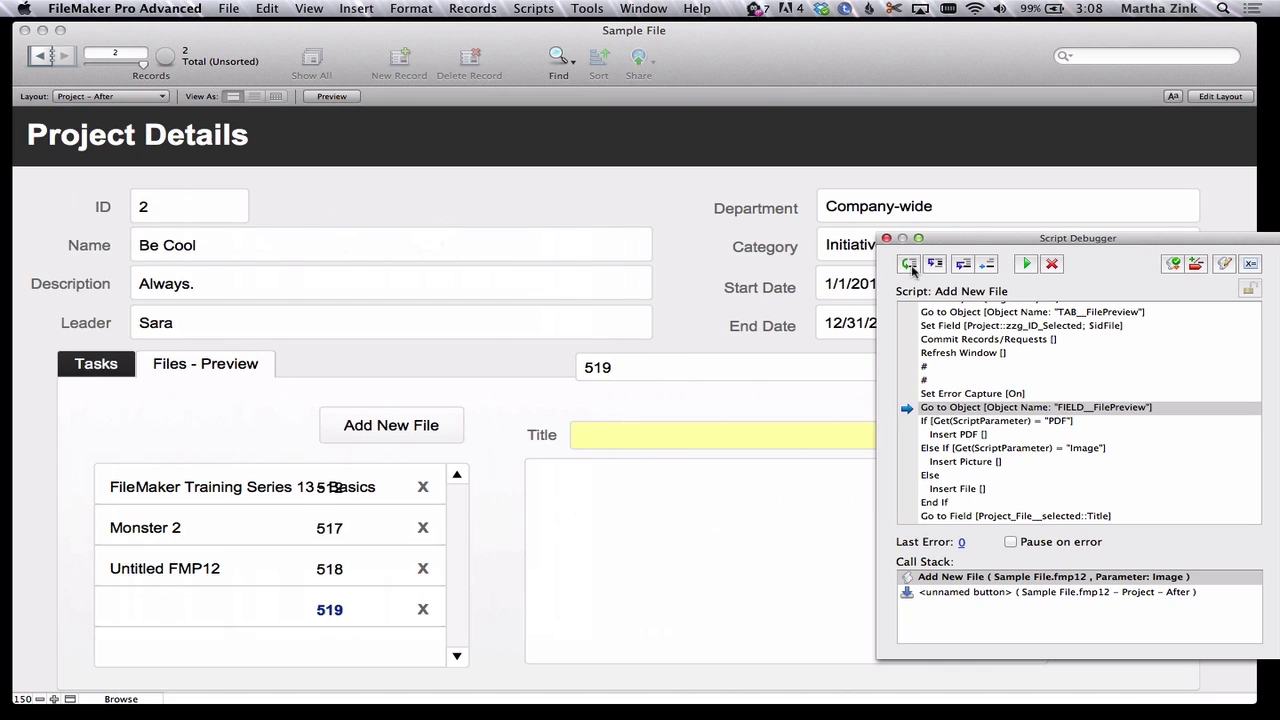
click(910, 265)
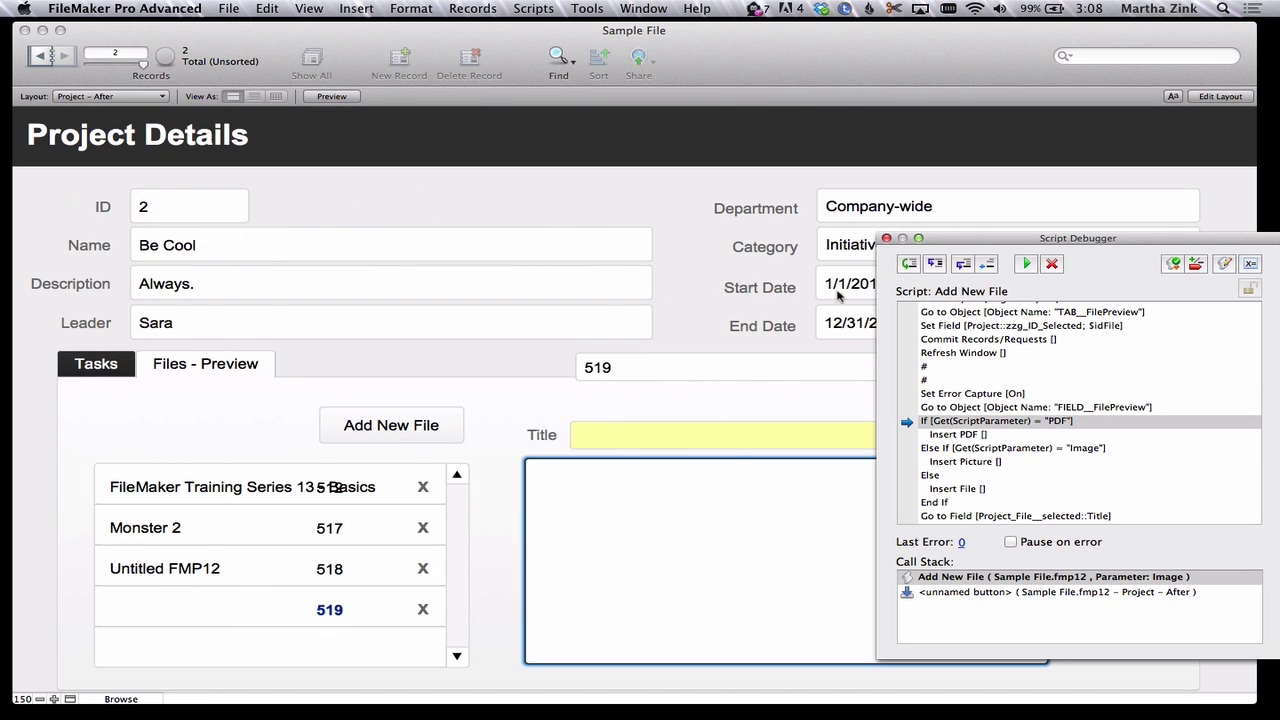
click(907, 264)
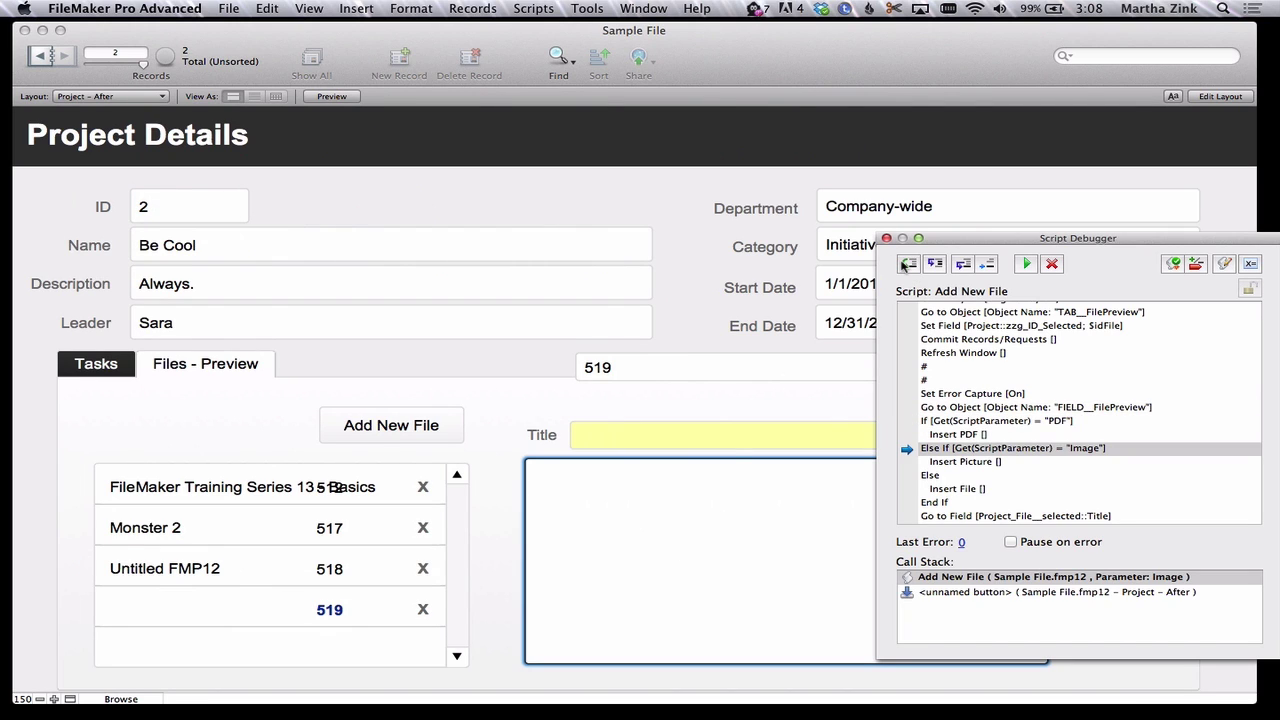
click(906, 264)
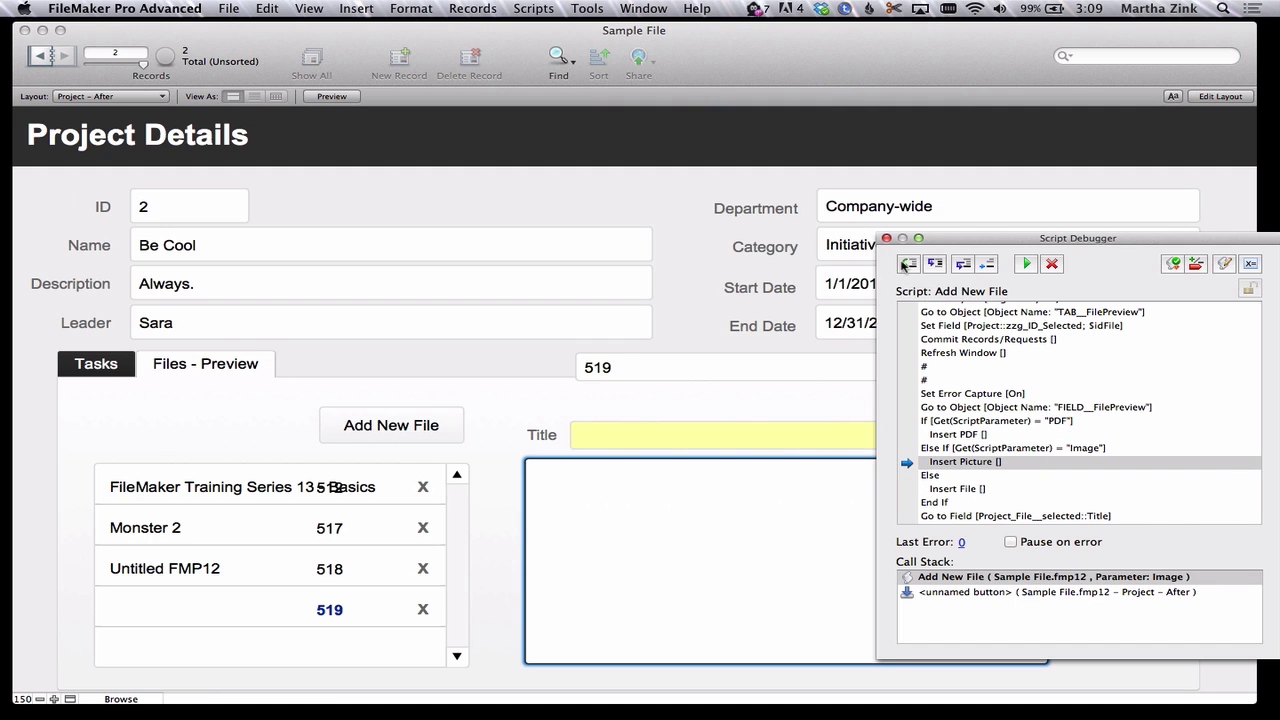
- Run the Insert Picture step with monsters 2.jpg from the Desktop and step the script through to its end
click(906, 264)
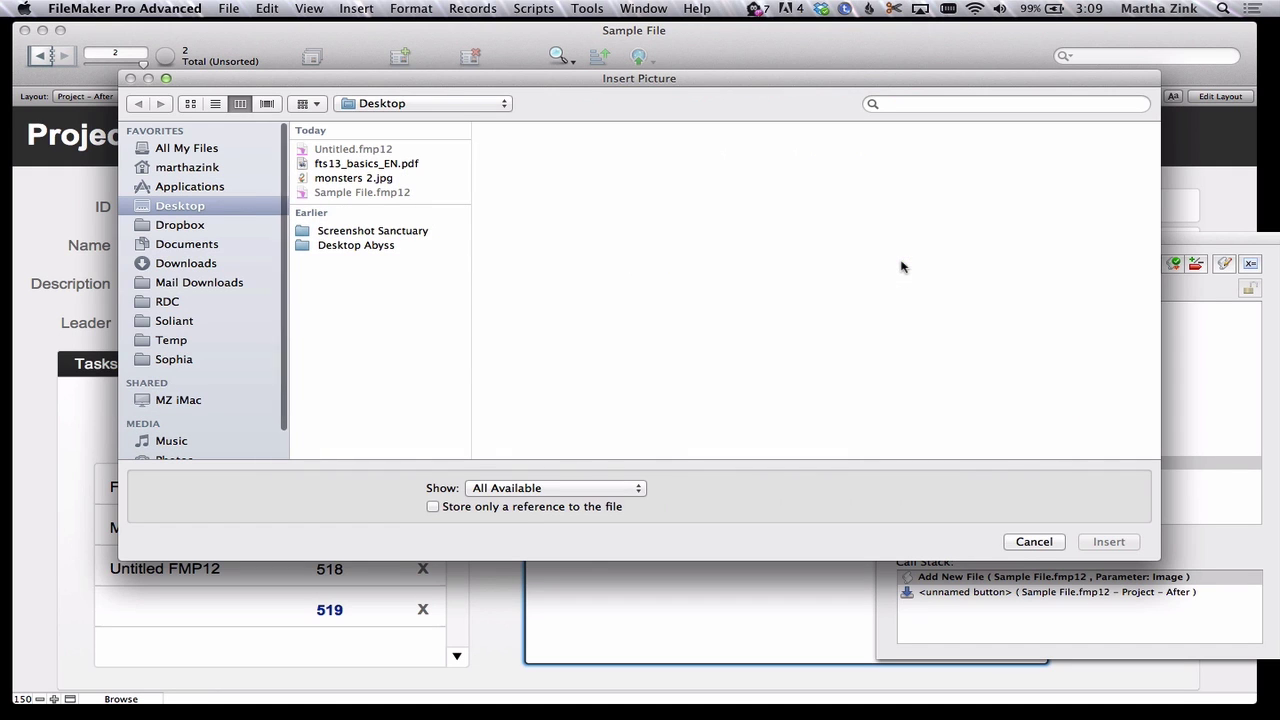
click(372, 180)
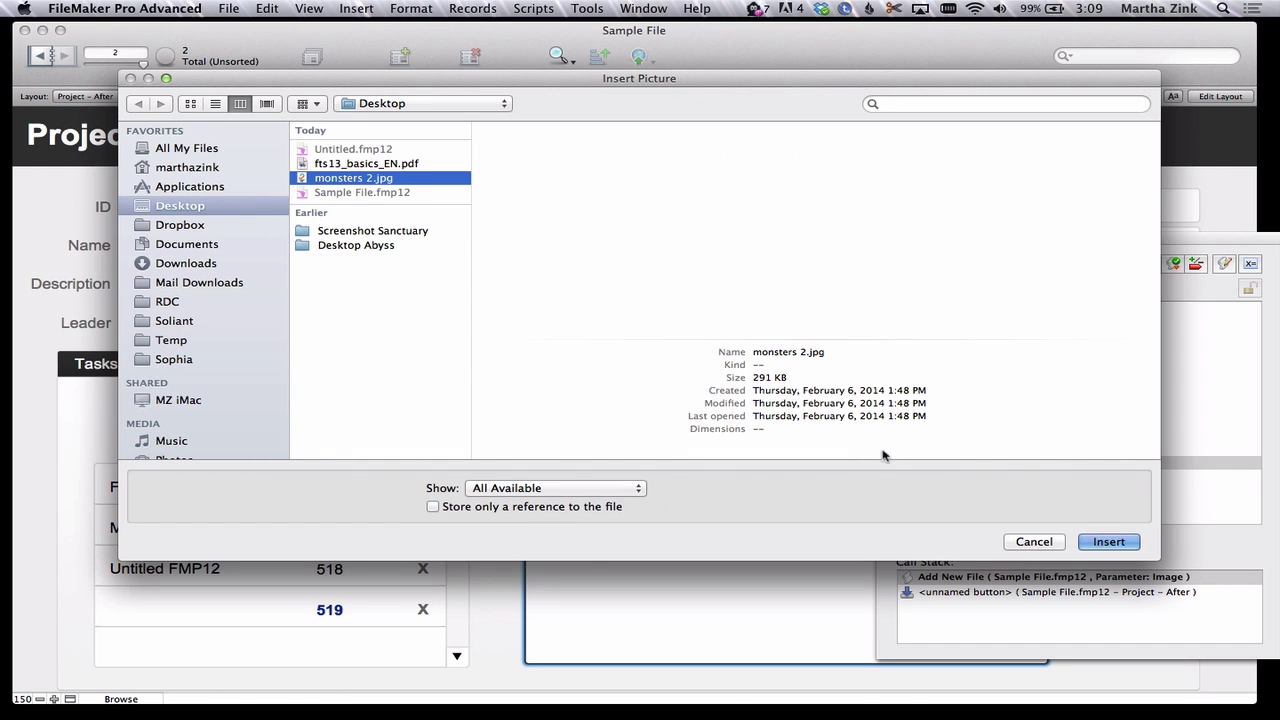
click(1093, 541)
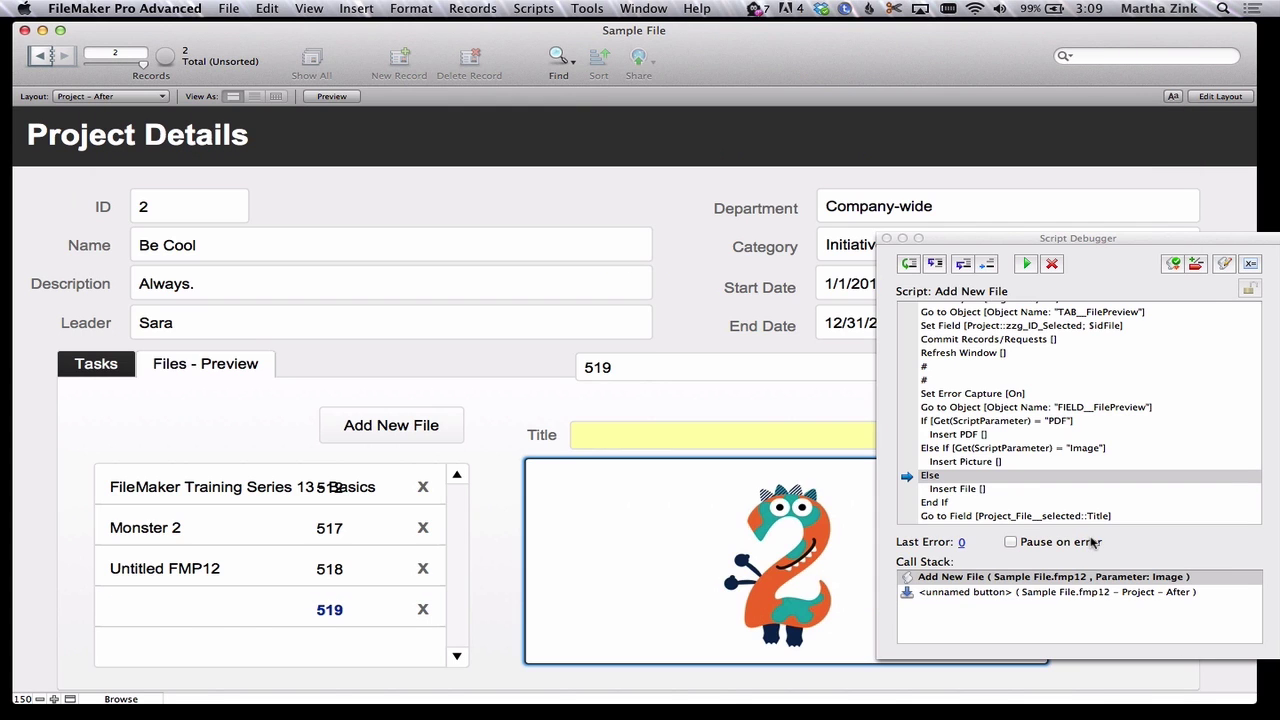
click(908, 263)
click(908, 263)
click(908, 263)
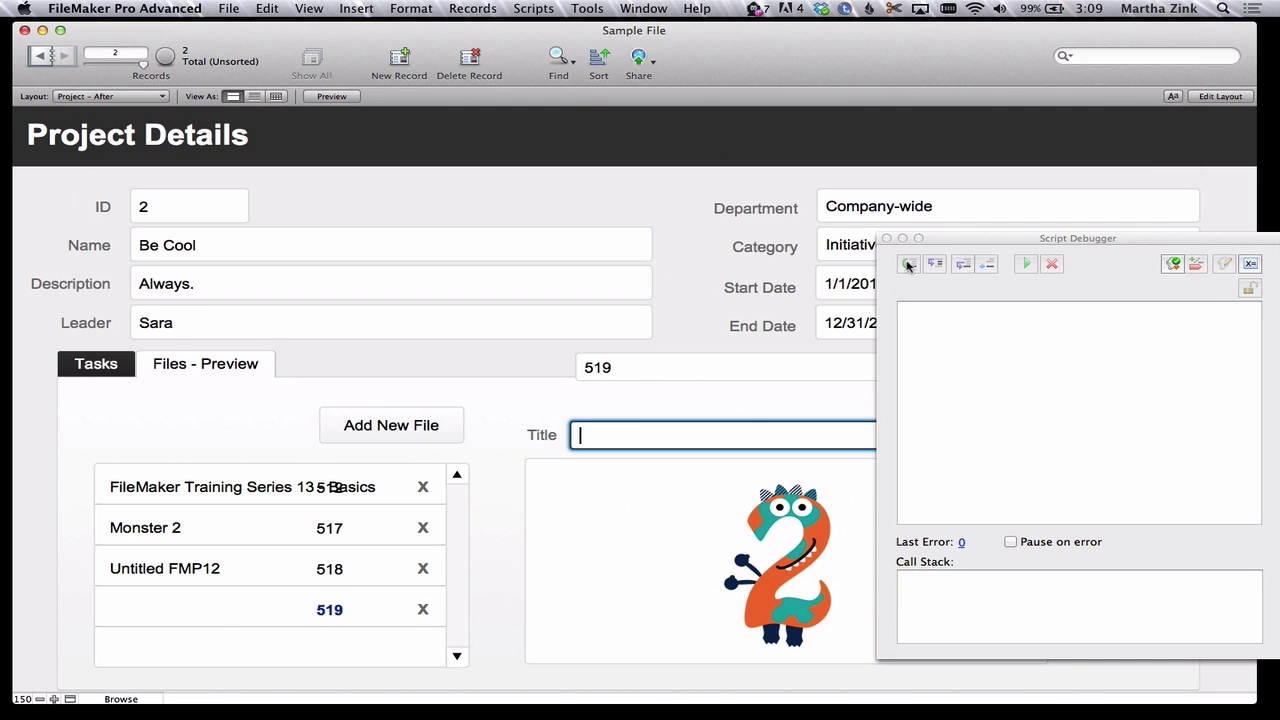
- Title the new file "Monster 2 (again)", close the Script Debugger and commit the record
text(Monster 2 (again)
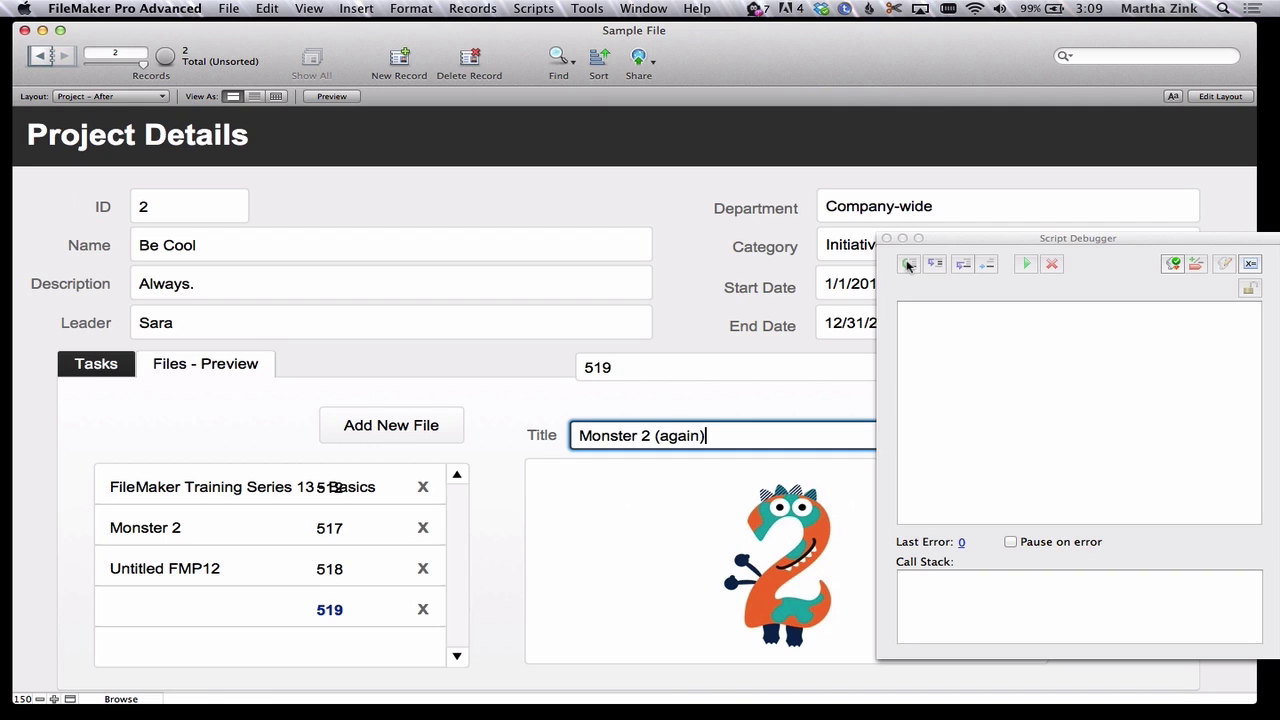
click(886, 238)
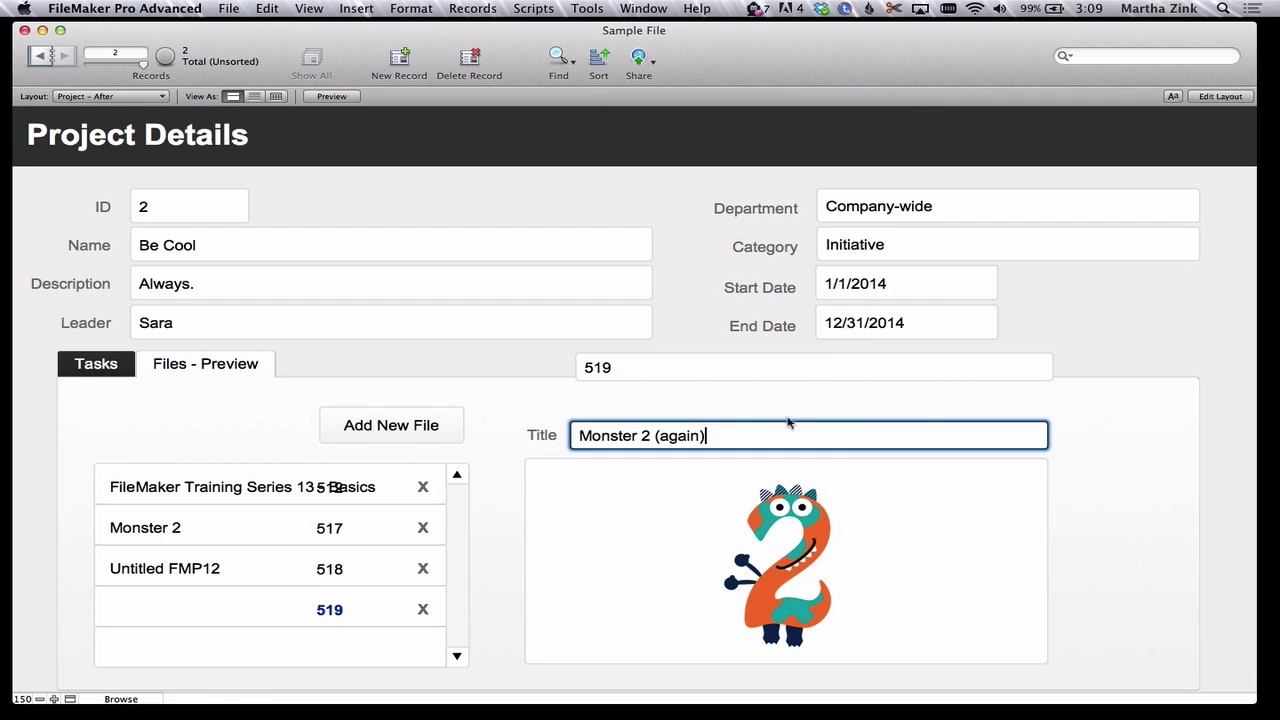
click(786, 403)
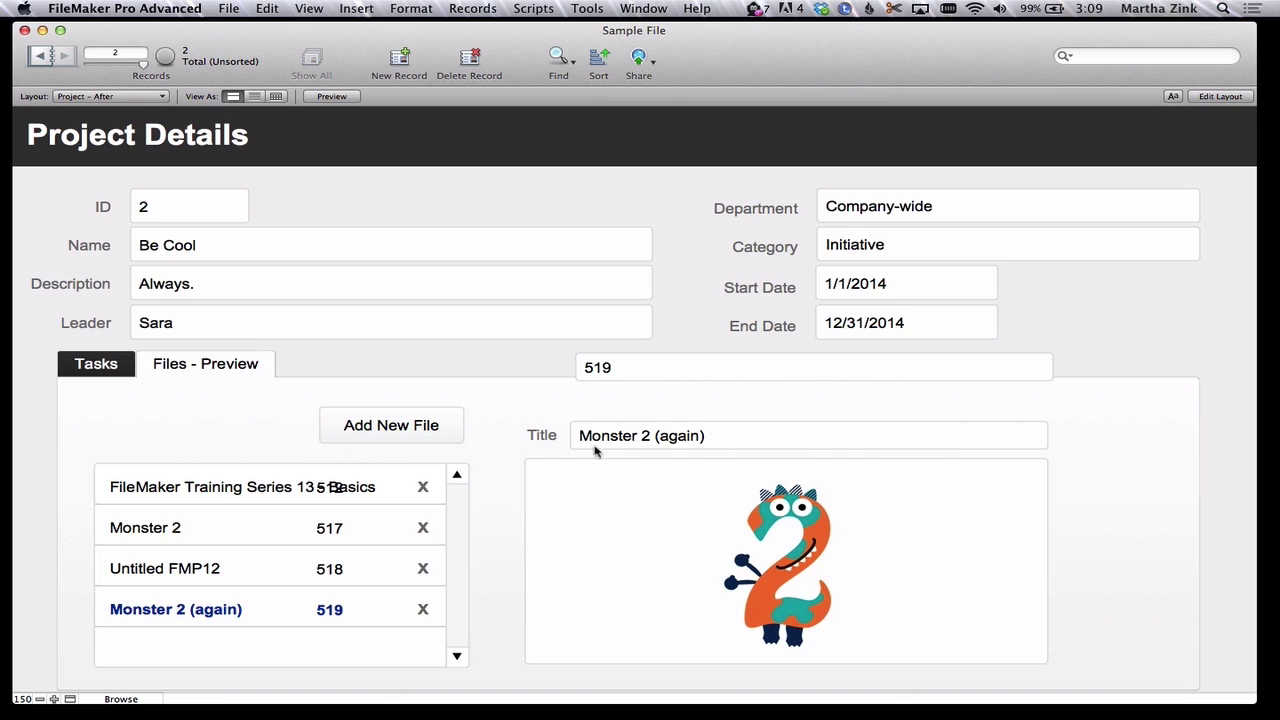
- Preview Monster 2, Untitled FMP12, FileMaker Training Series 13 - Basics and Monster 2 (again) in turn, comparing the selected ID
click(240, 539)
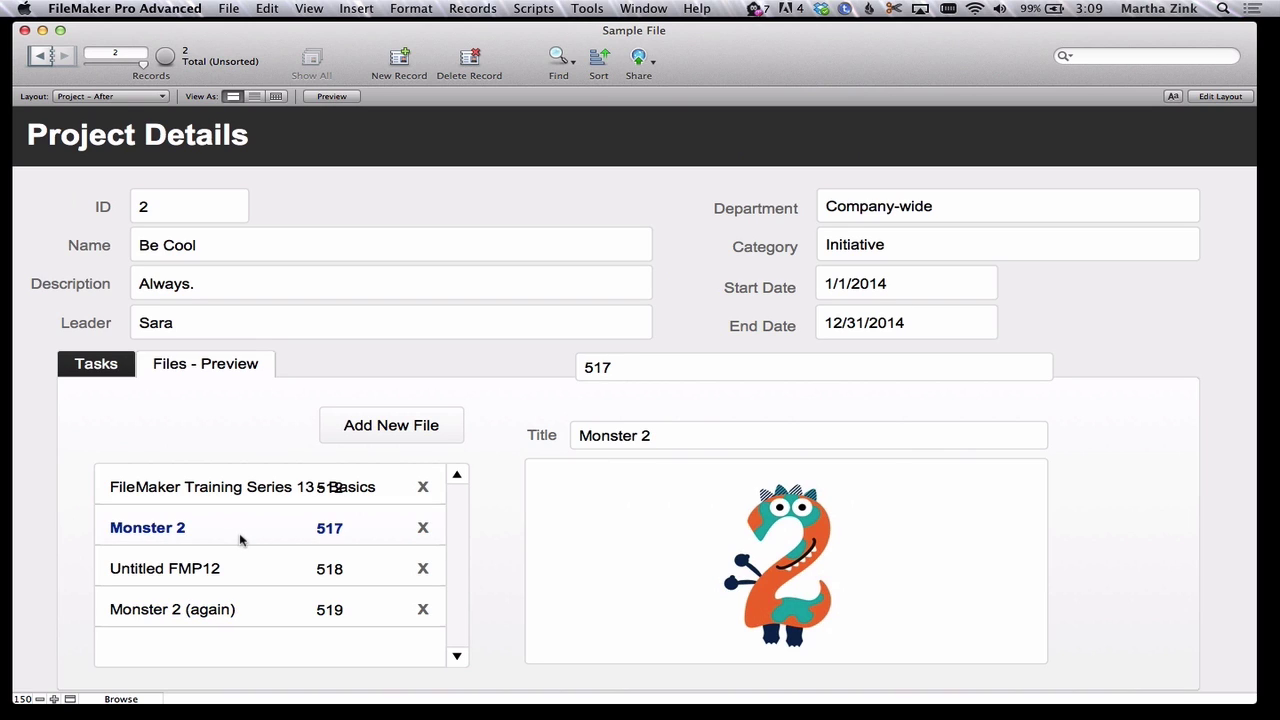
click(218, 568)
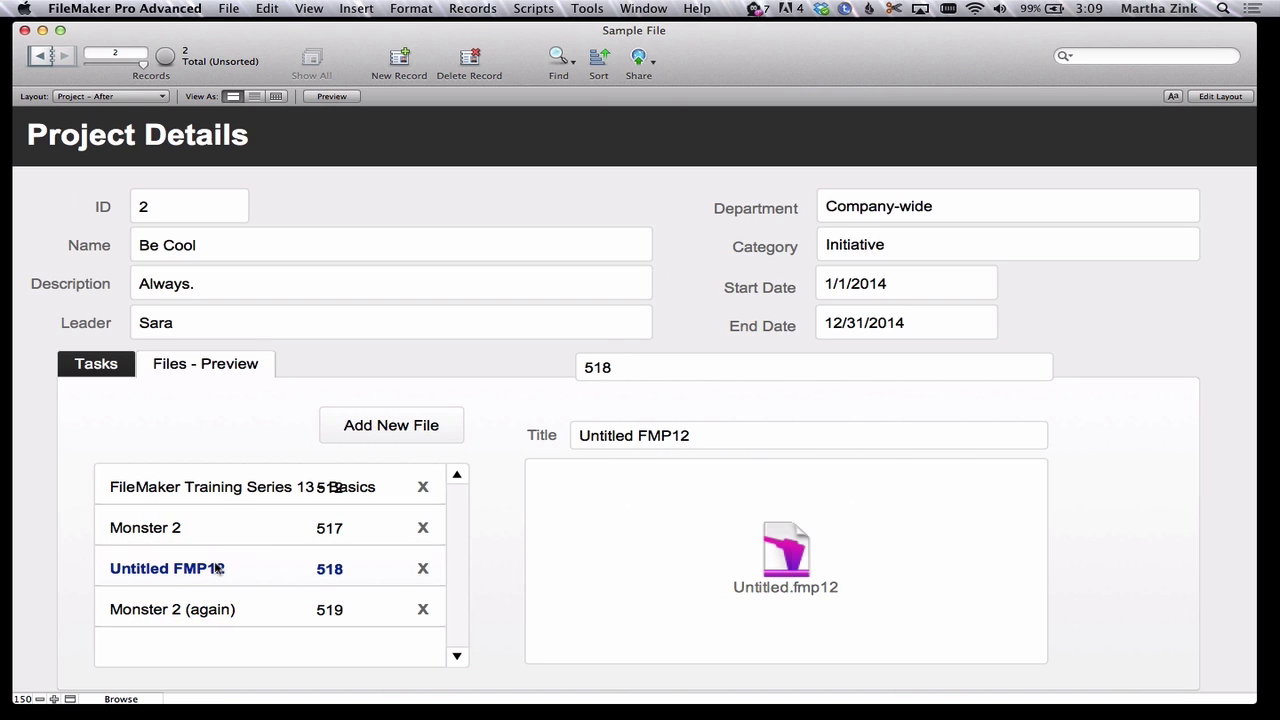
click(218, 490)
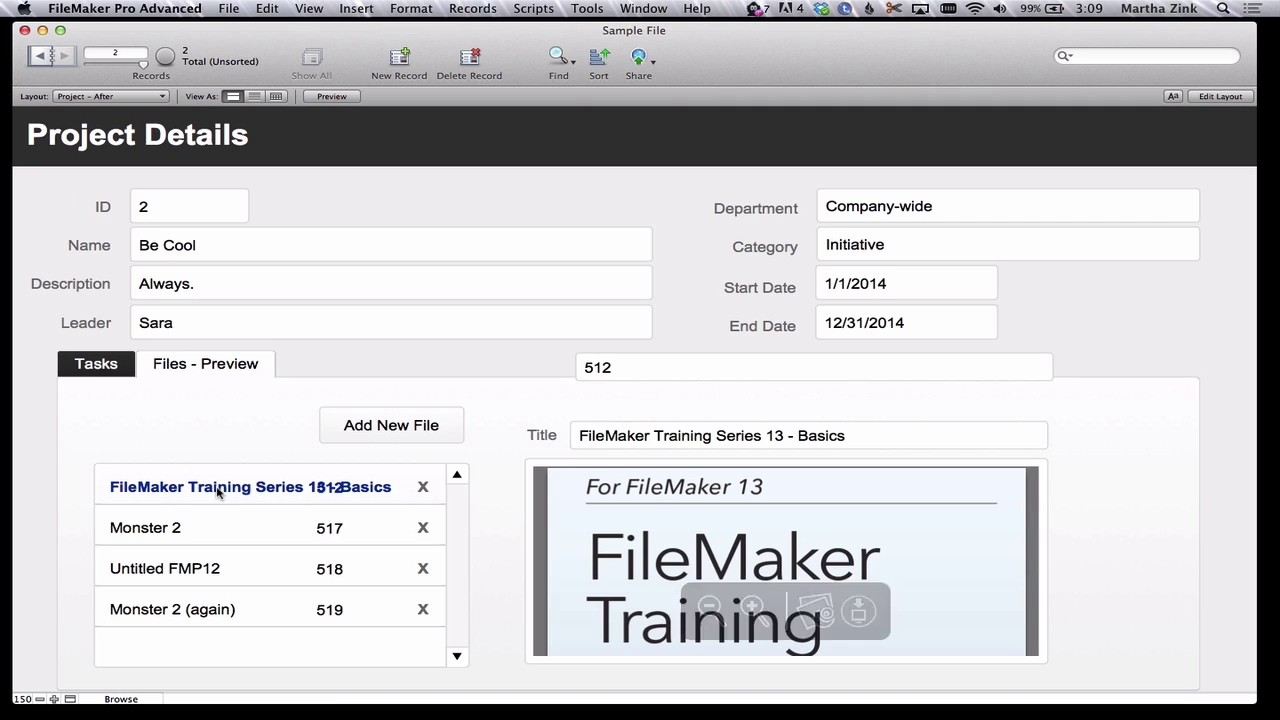
click(222, 568)
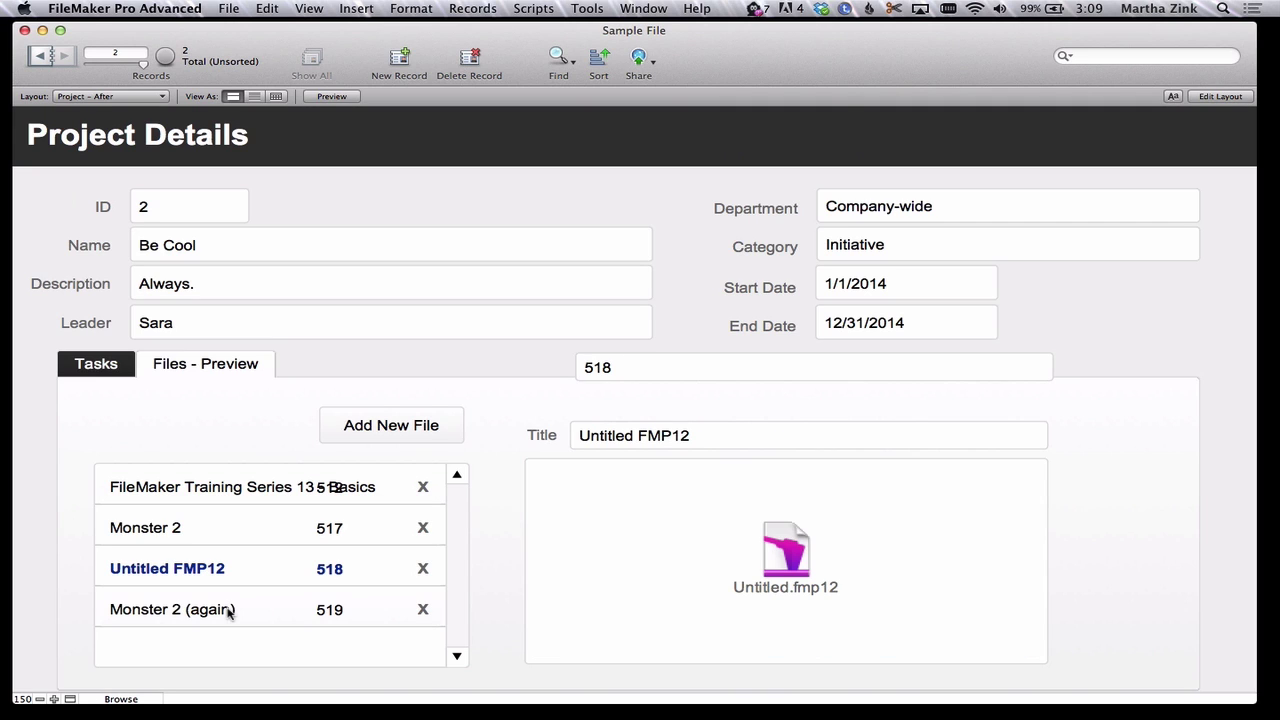
click(229, 613)
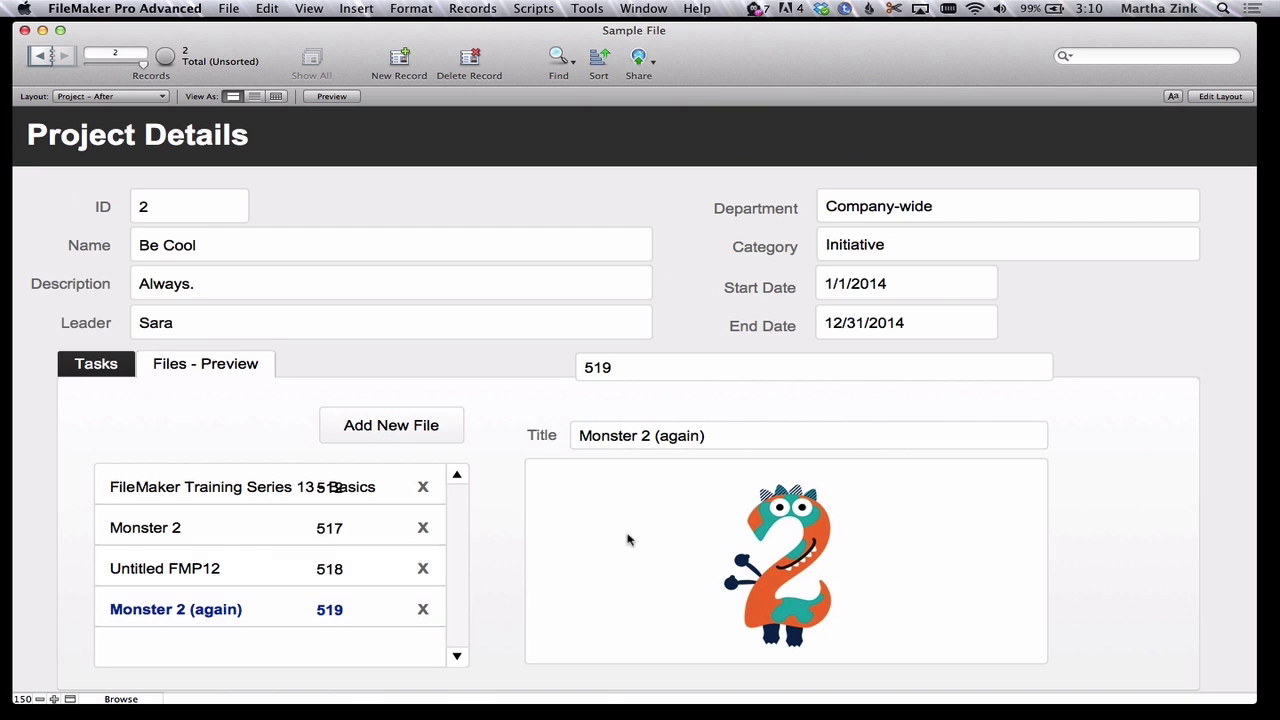
click(304, 610)
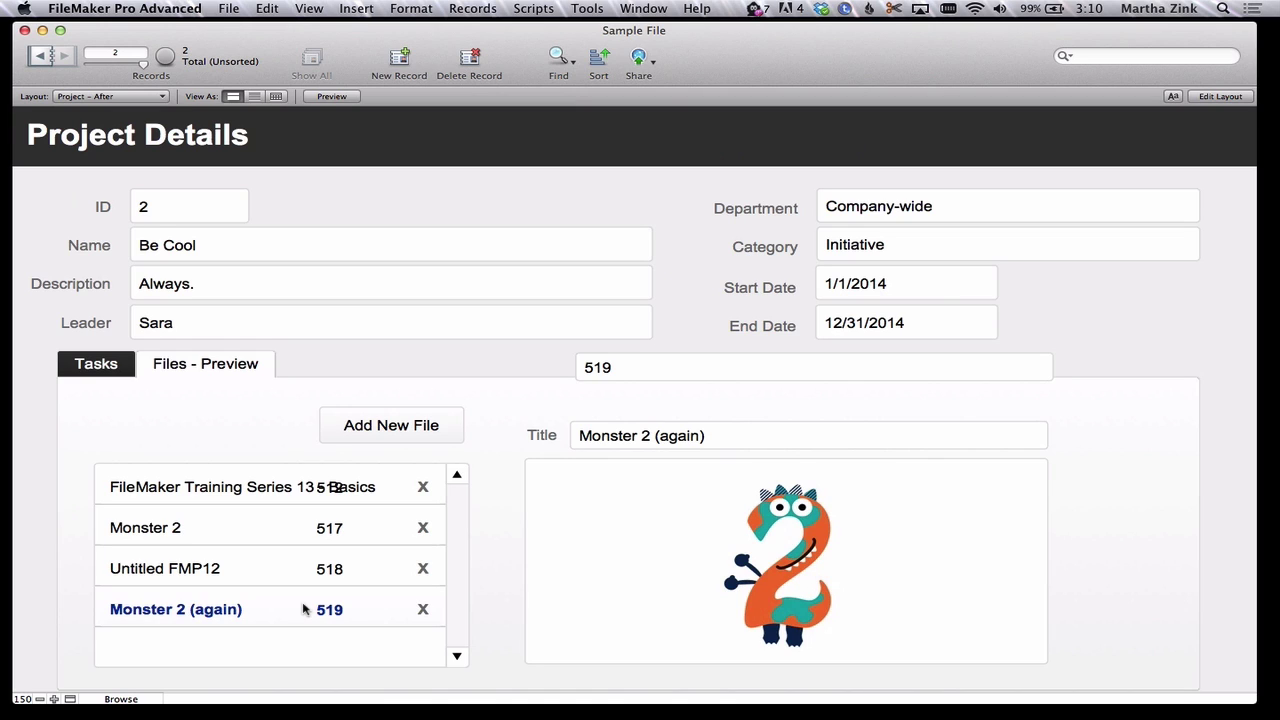